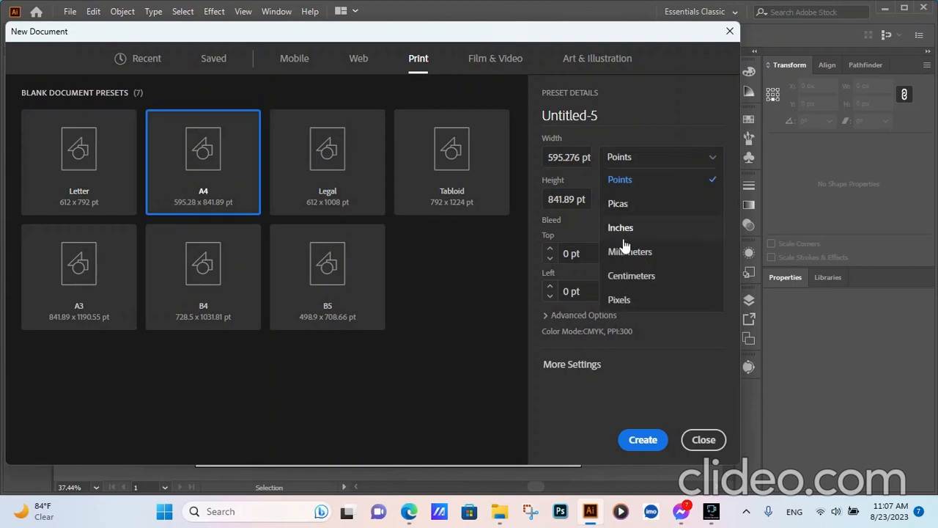
Create a new A4 print document measured in inches.
click(623, 230)
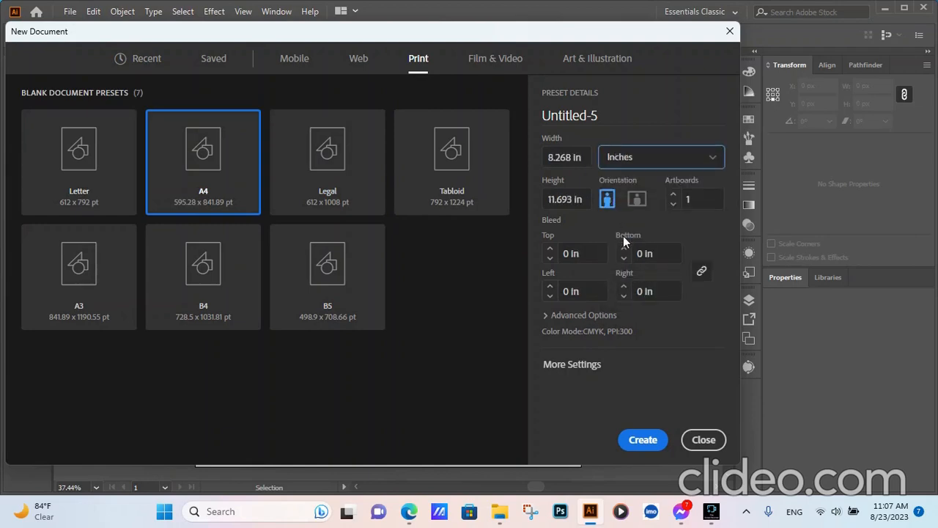
click(642, 441)
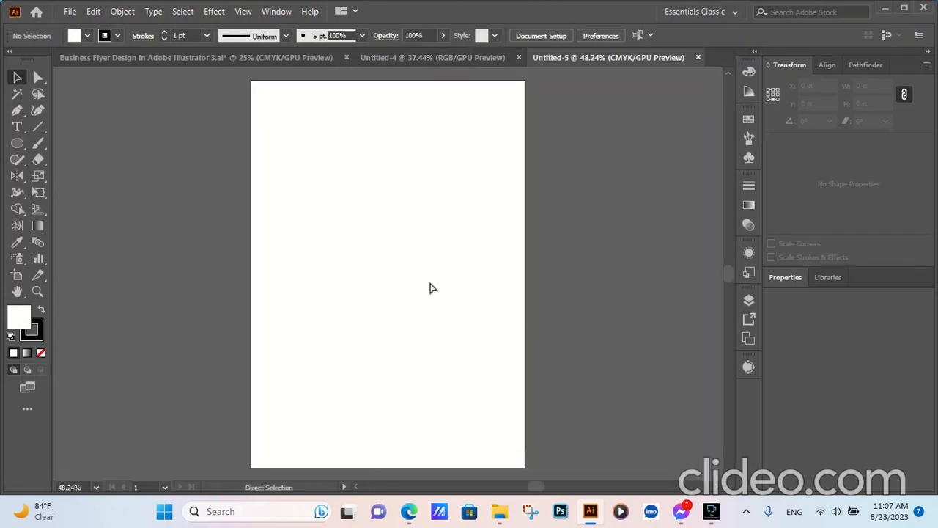
Paste the copied flyer text, logo and colour swatches and move them off the artboard to its left side.
key(ctrl+v)
scroll(618, 320, down, 3)
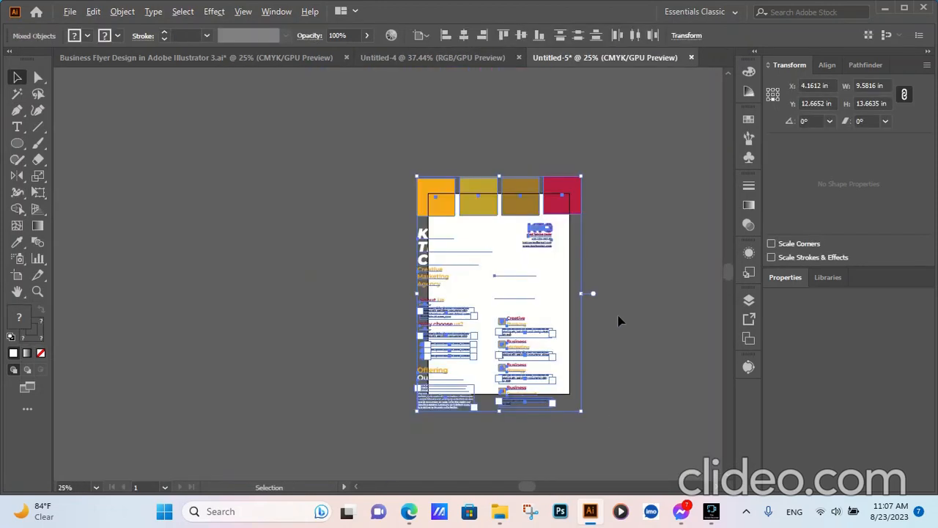
drag(524, 184, 252, 188)
click(642, 298)
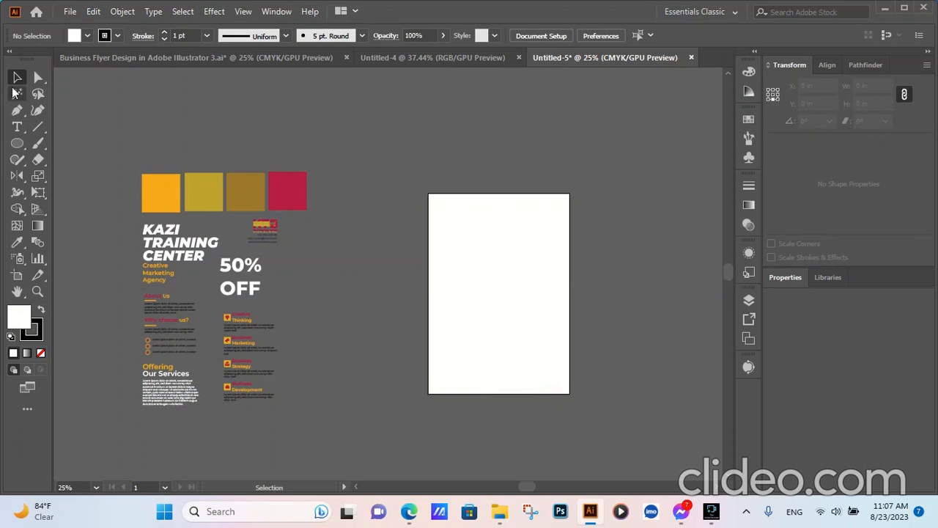
Draw a white rectangle covering the whole artboard, 8.2677 by 11.6929 in.
drag(16, 143, 48, 145)
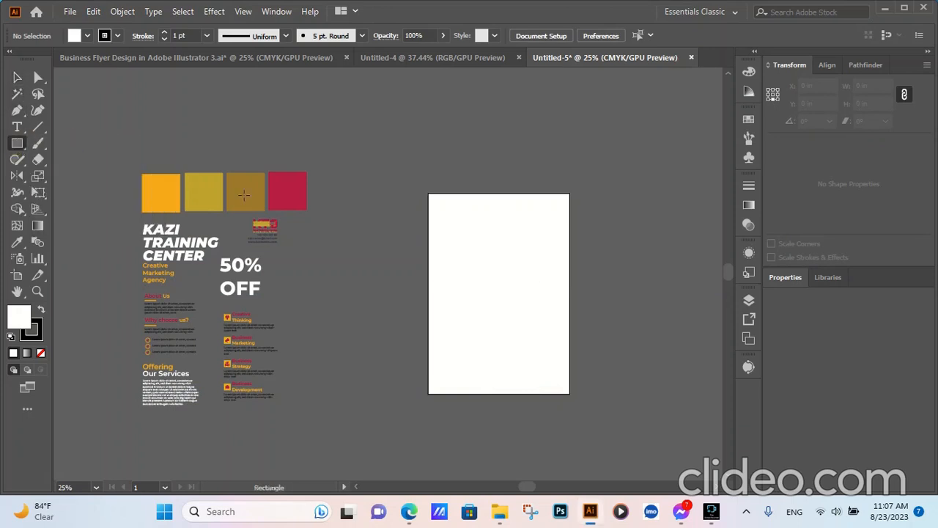
scroll(494, 235, up, 2)
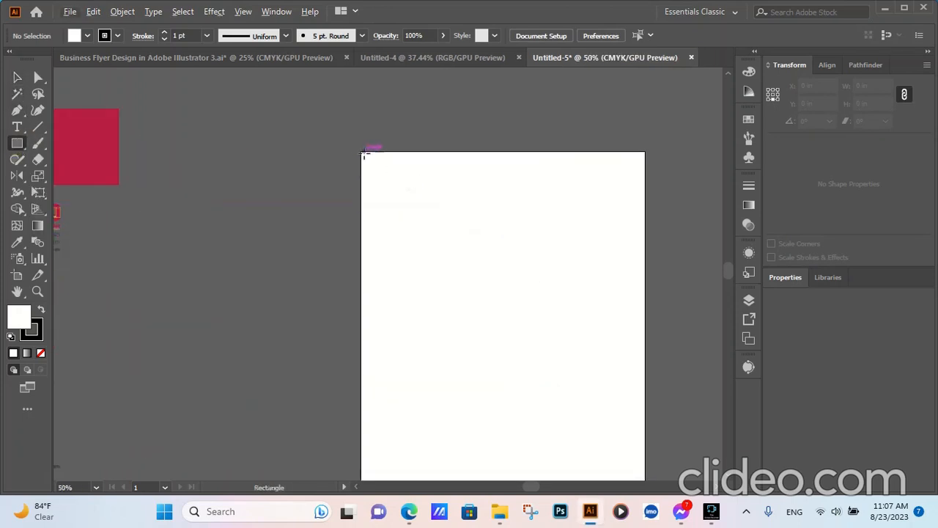
scroll(363, 155, down, 2)
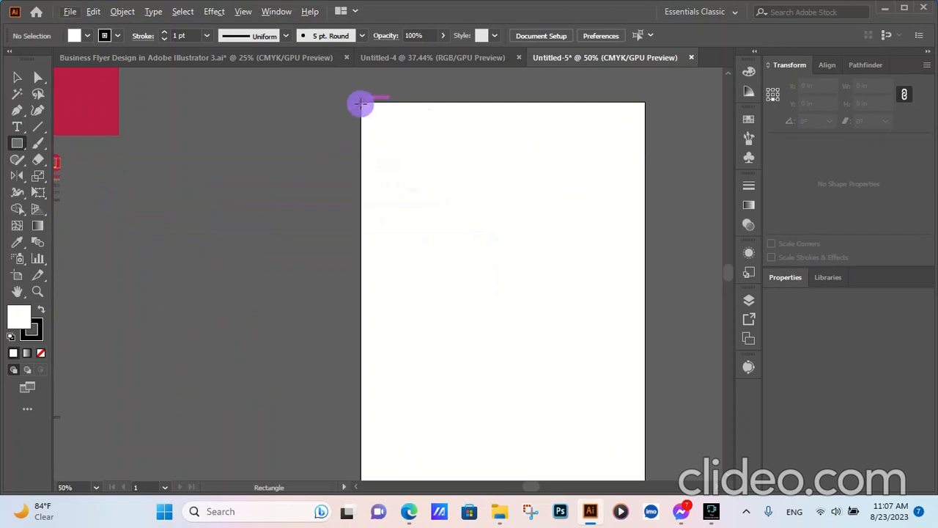
drag(362, 103, 645, 286)
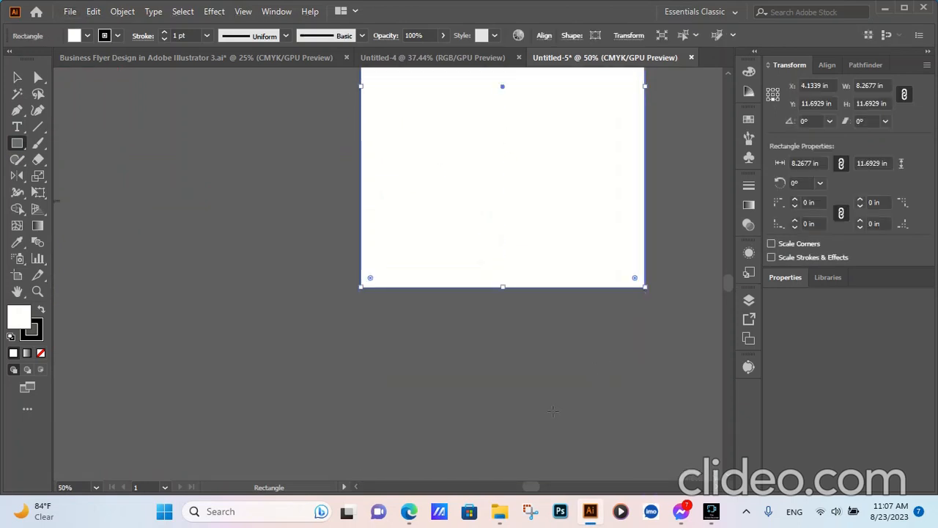
scroll(496, 415, down, 3)
click(16, 77)
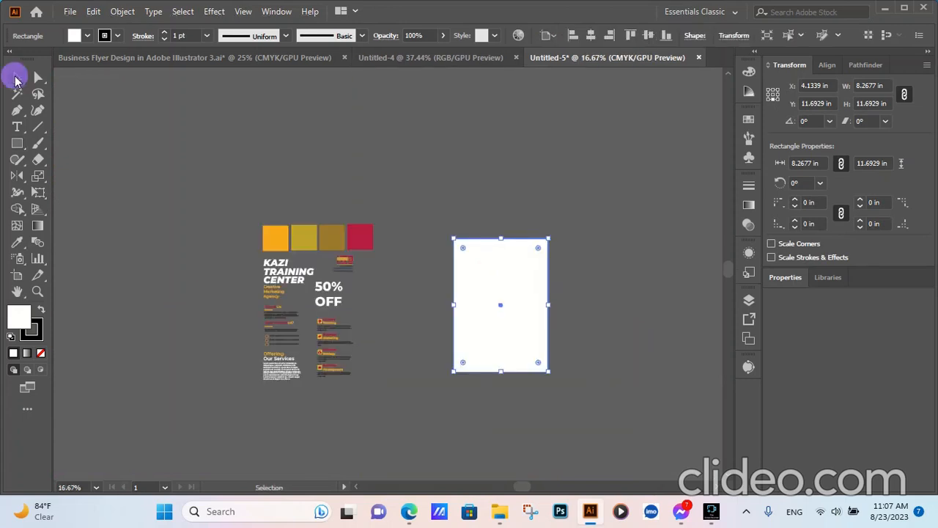
Offset the rectangle's path by -0.5 in with miter joins and convert the inner rectangle into margin guides.
click(123, 11)
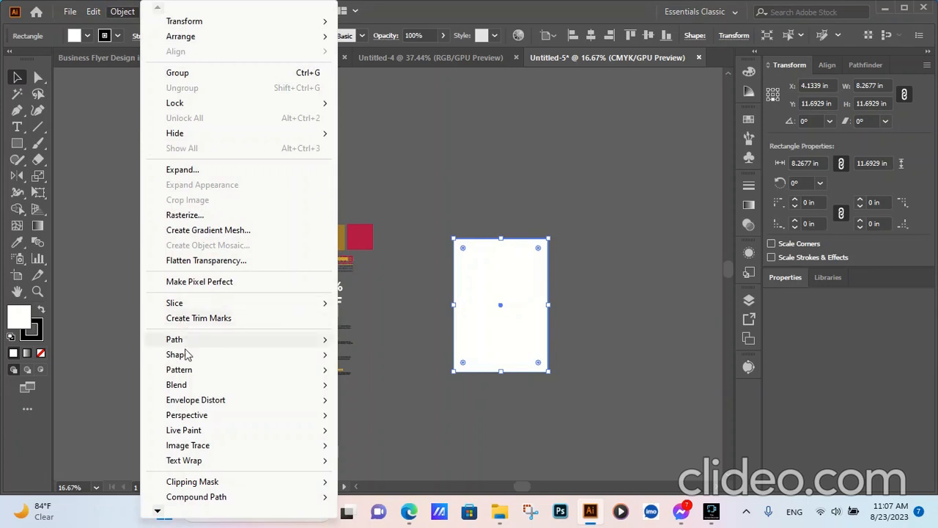
mouse_move(184, 340)
click(389, 390)
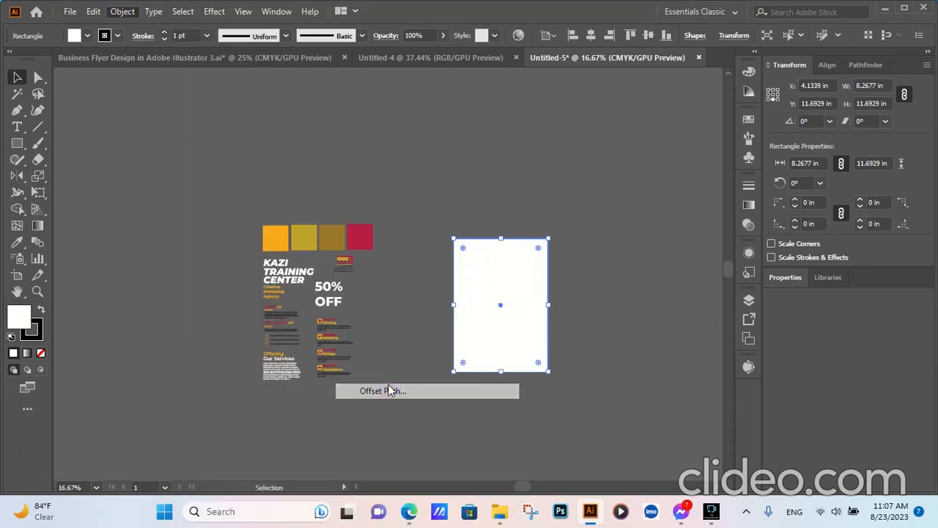
click(649, 334)
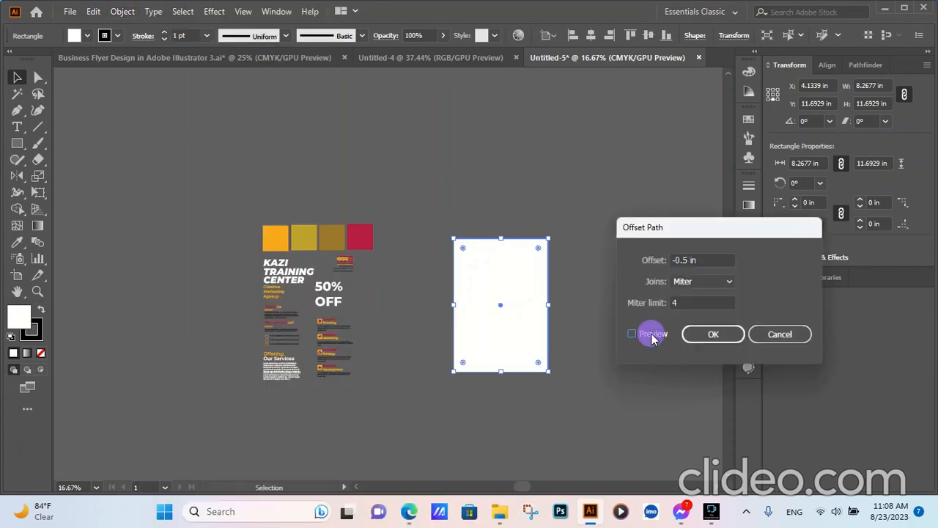
click(714, 335)
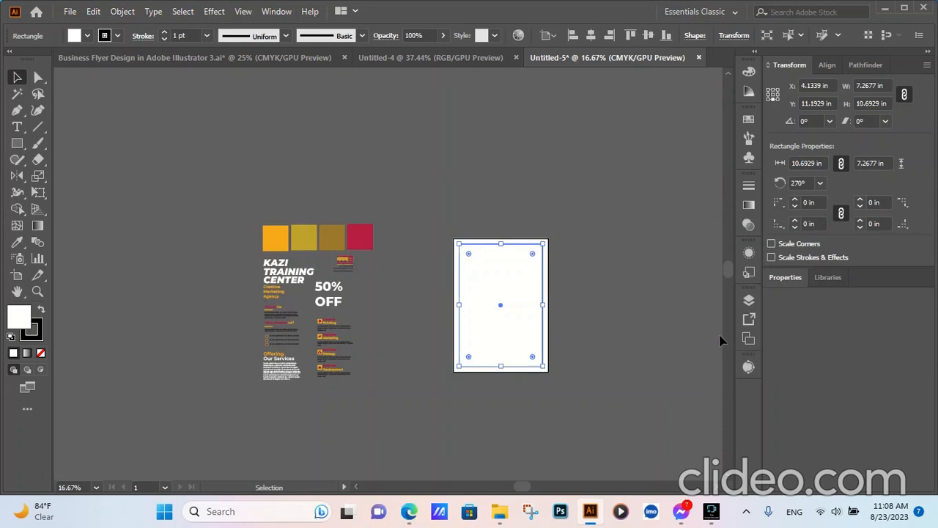
right_click(509, 301)
click(559, 391)
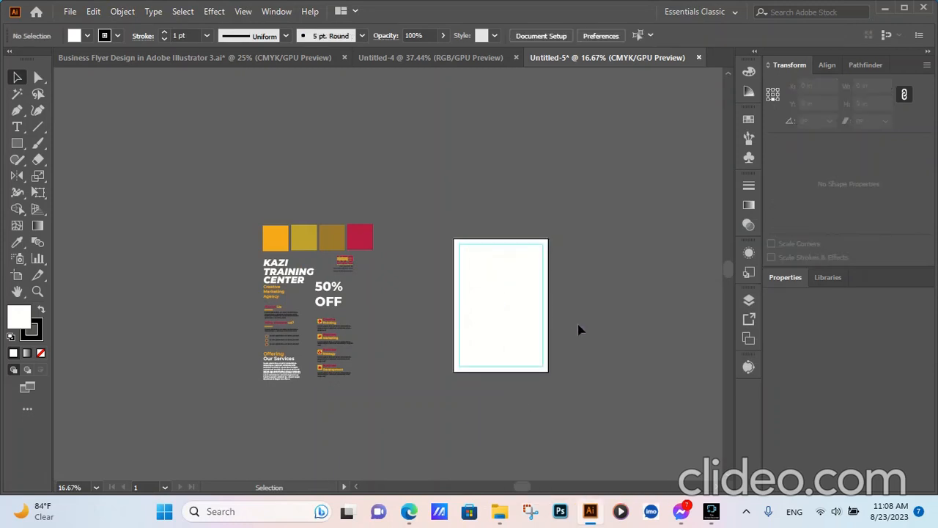
Create a 1.3889 in circle with the Ellipse tool at the artboard's lower-left corner.
scroll(578, 330, up, 2)
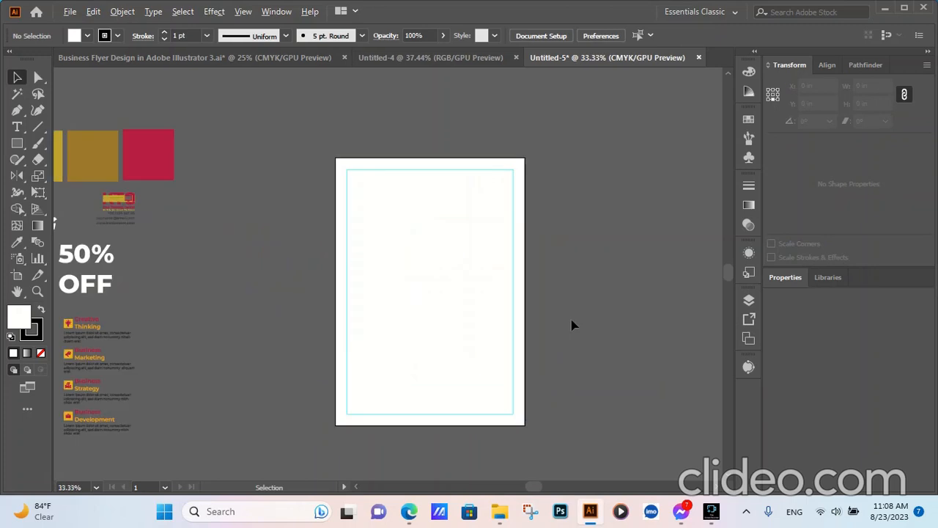
click(17, 143)
click(66, 176)
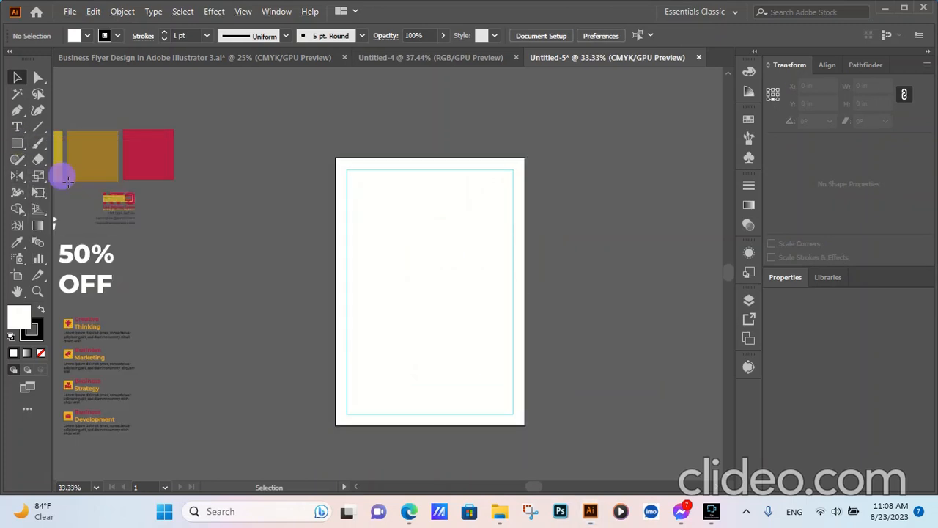
click(352, 409)
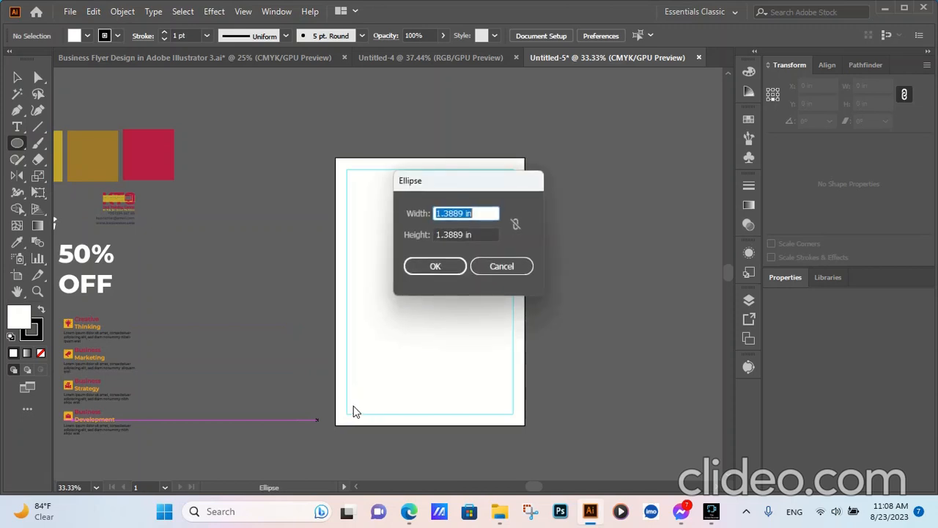
click(428, 266)
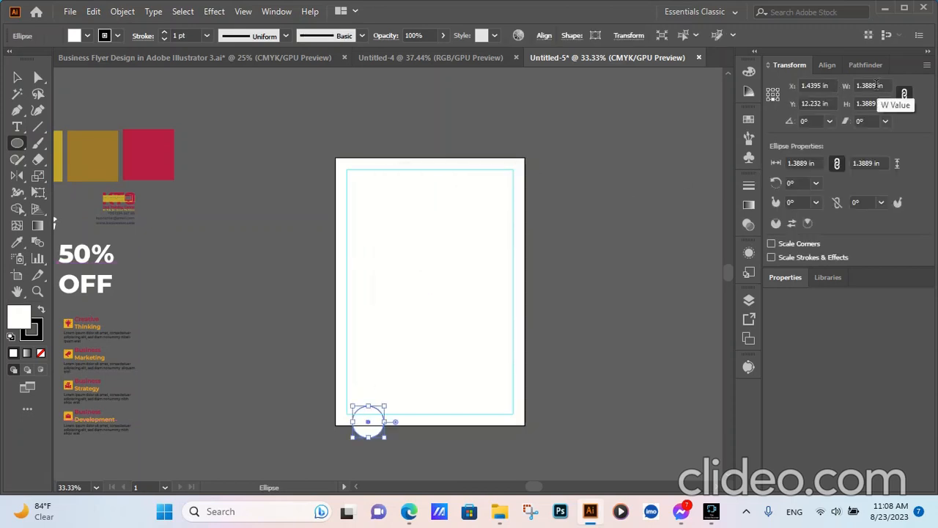
Enlarge the lower-left circle proportionally to a 5.25 in width and height.
double_click(871, 85)
text(3.75)
key(Return)
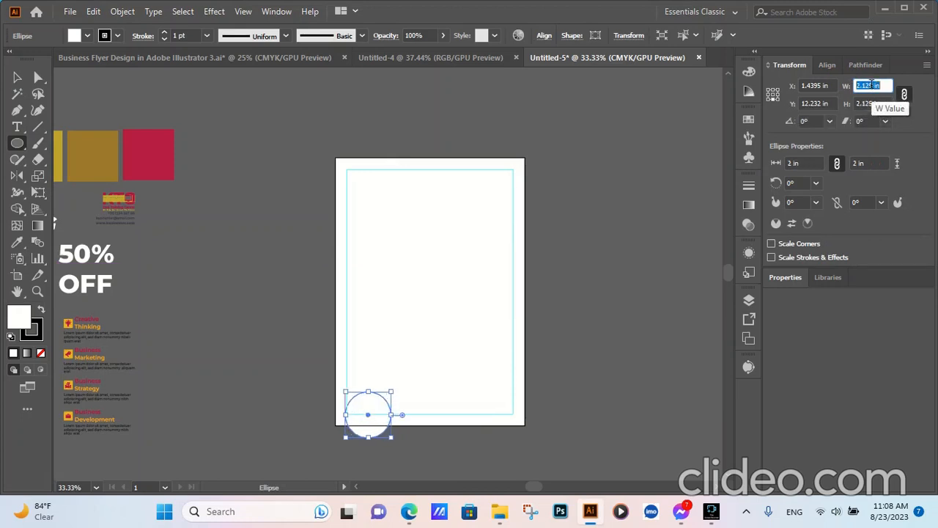
scroll(876, 85, down, 1)
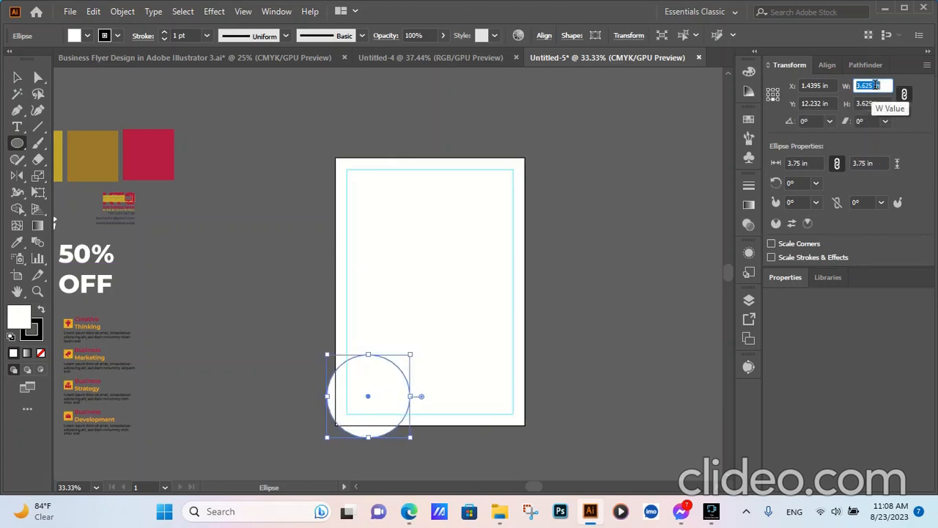
scroll(876, 85, up, 6)
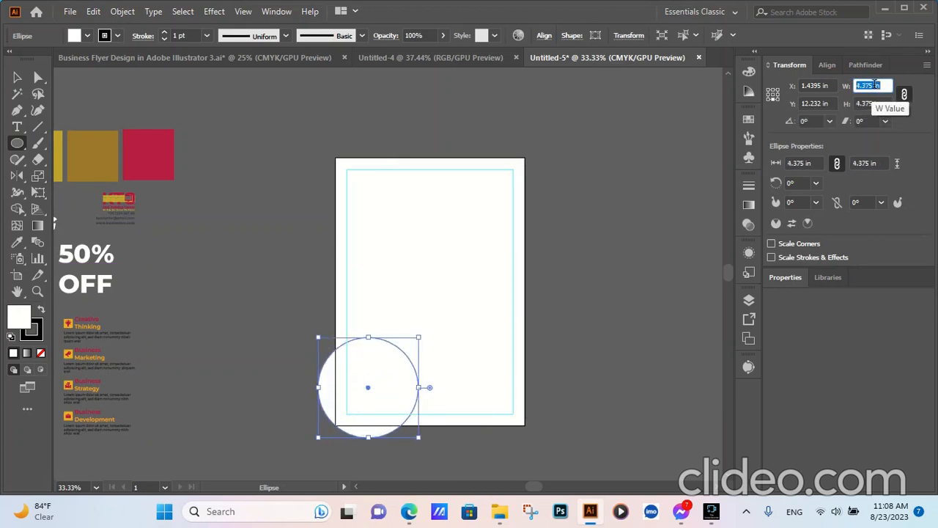
scroll(876, 85, up, 6)
scroll(876, 85, up, 1)
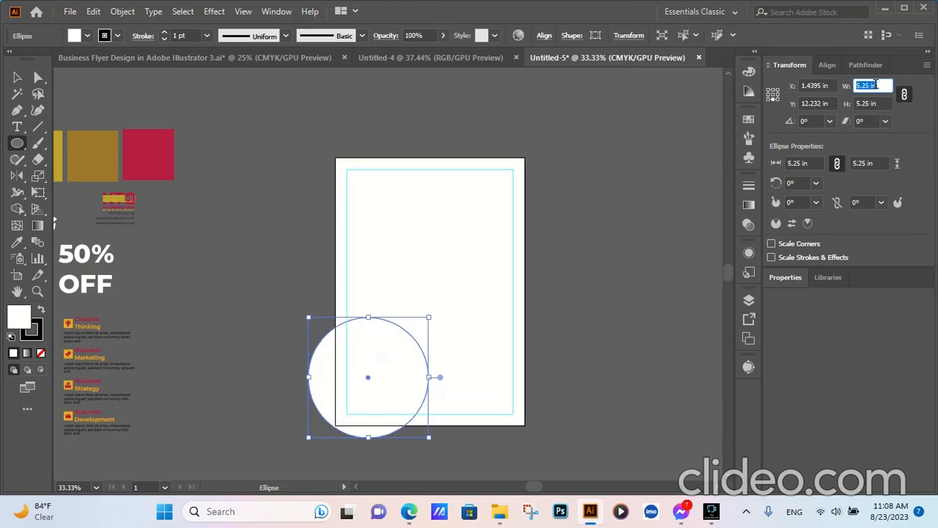
Duplicate the circle over the artboard's upper-left corner and enlarge the copy proportionally to 8 in.
click(17, 79)
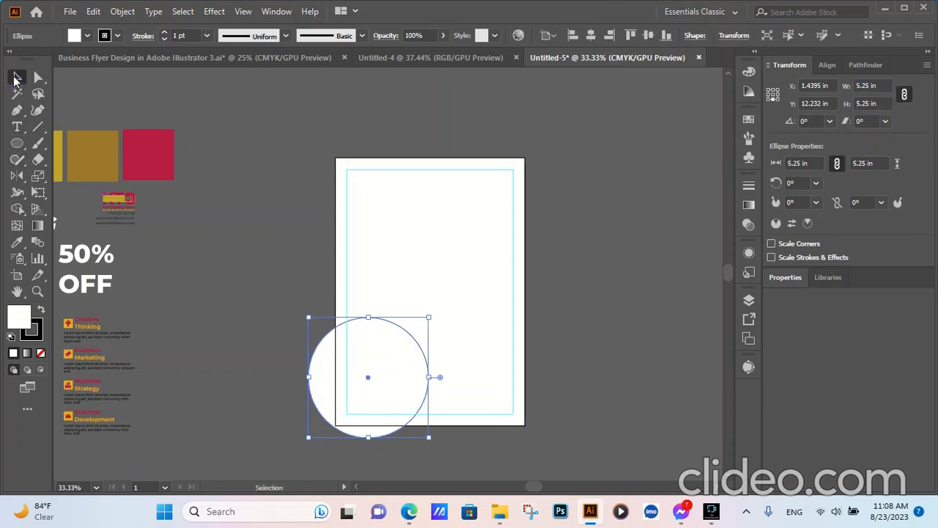
drag(367, 359, 366, 171)
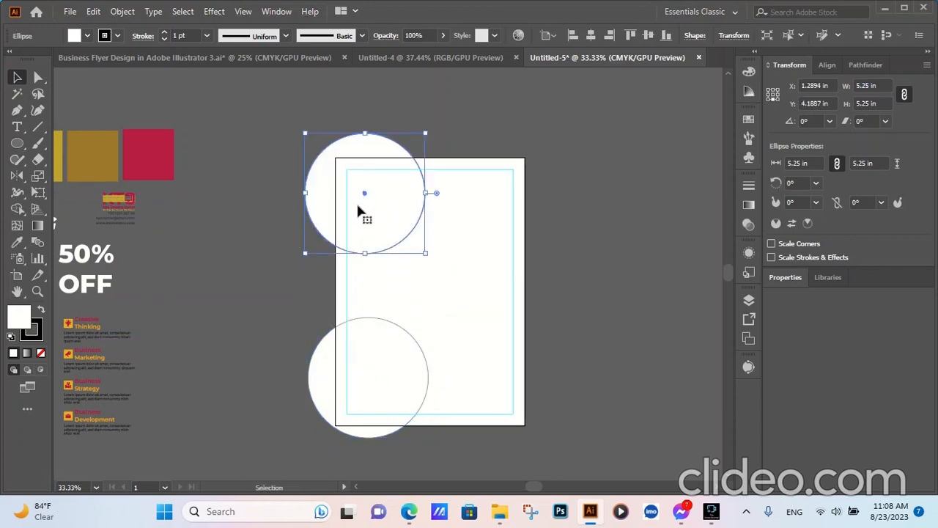
scroll(871, 84, up, 20)
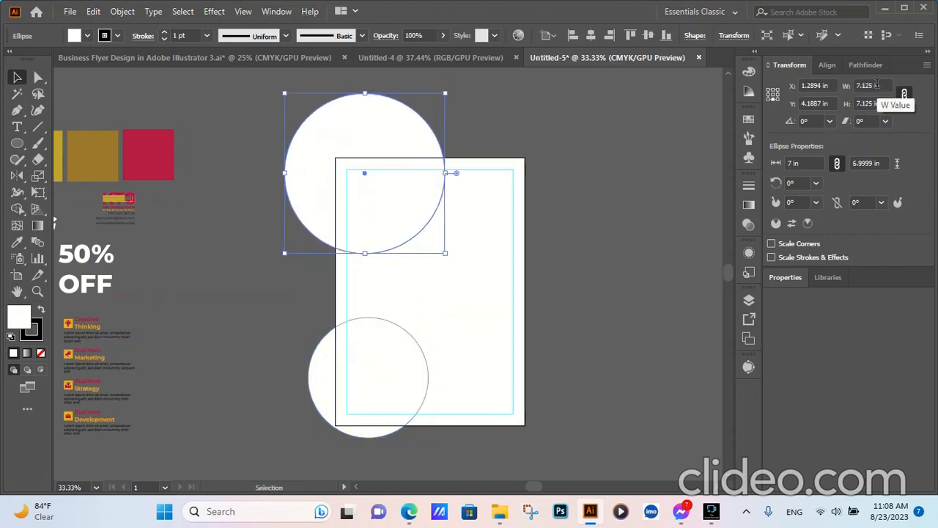
scroll(875, 86, down, 5)
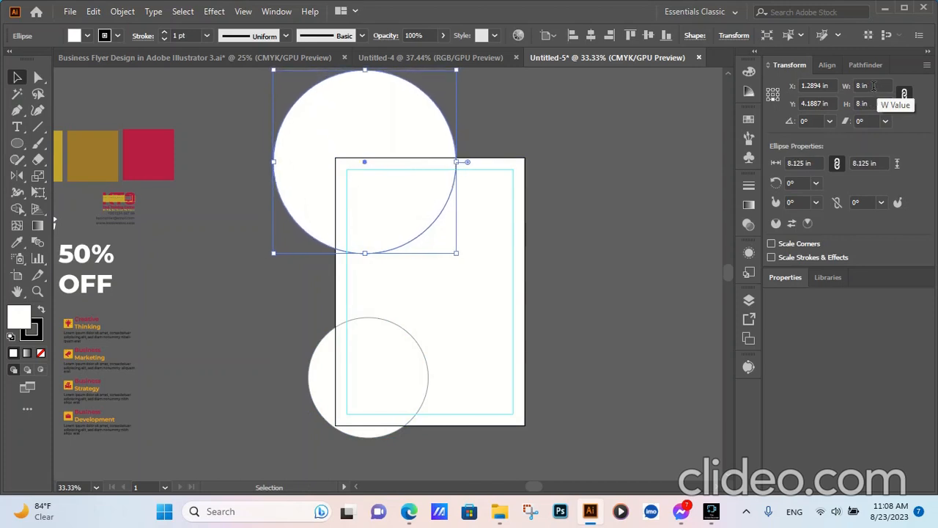
scroll(874, 86, up, 1)
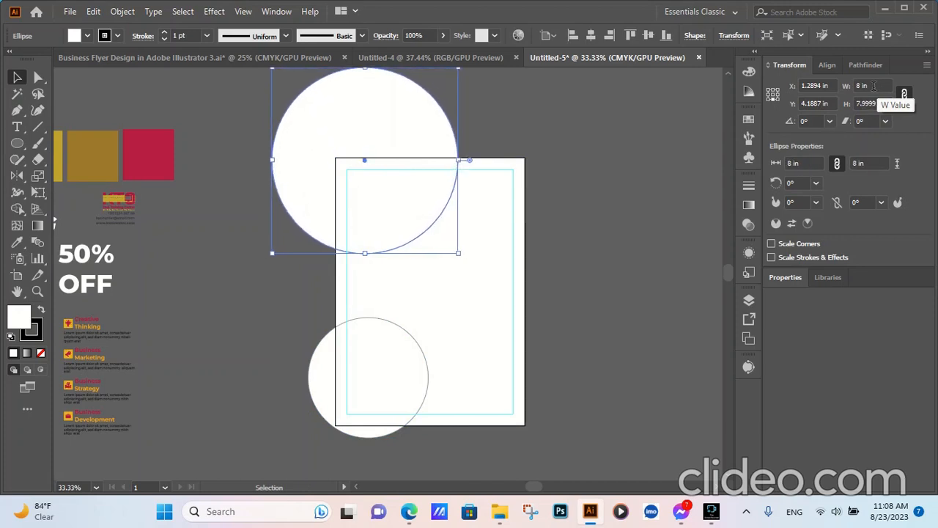
scroll(874, 86, down, 1)
scroll(874, 86, up, 1)
scroll(874, 86, up, 3)
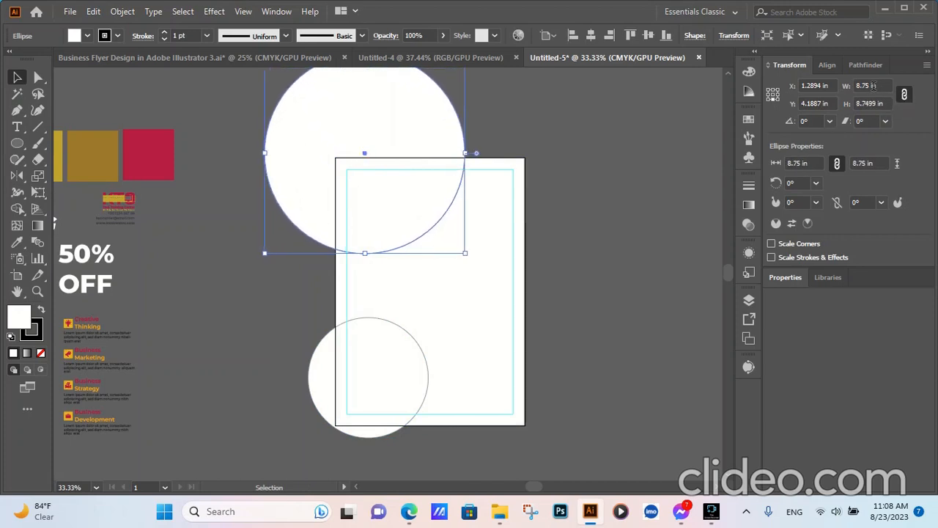
scroll(874, 85, down, 3)
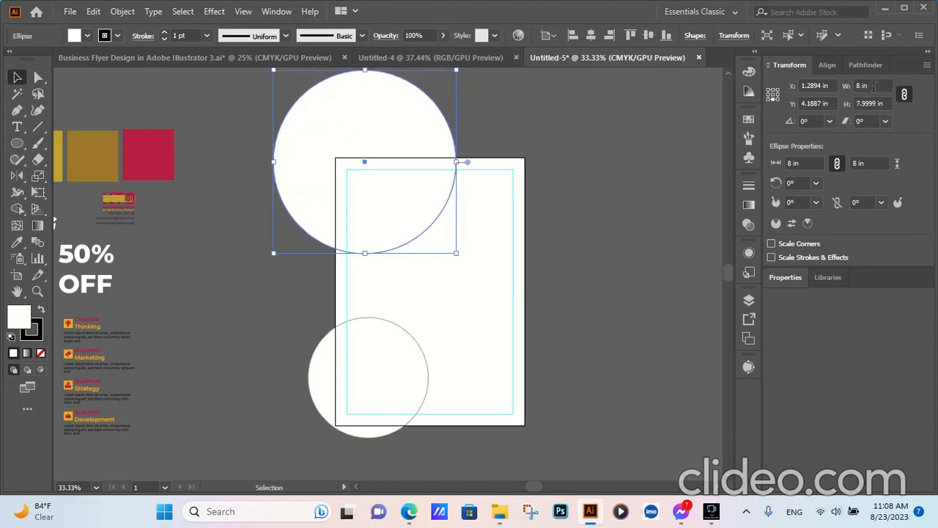
click(205, 110)
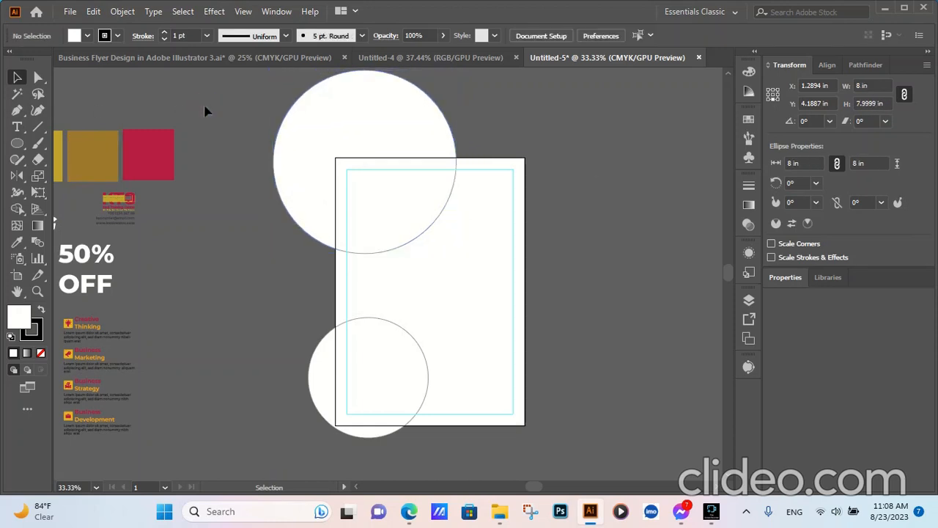
Duplicate the 8 in circle onto the lower part of the artboard's right edge and enlarge the copy to 10 in.
click(380, 110)
drag(381, 118, 535, 292)
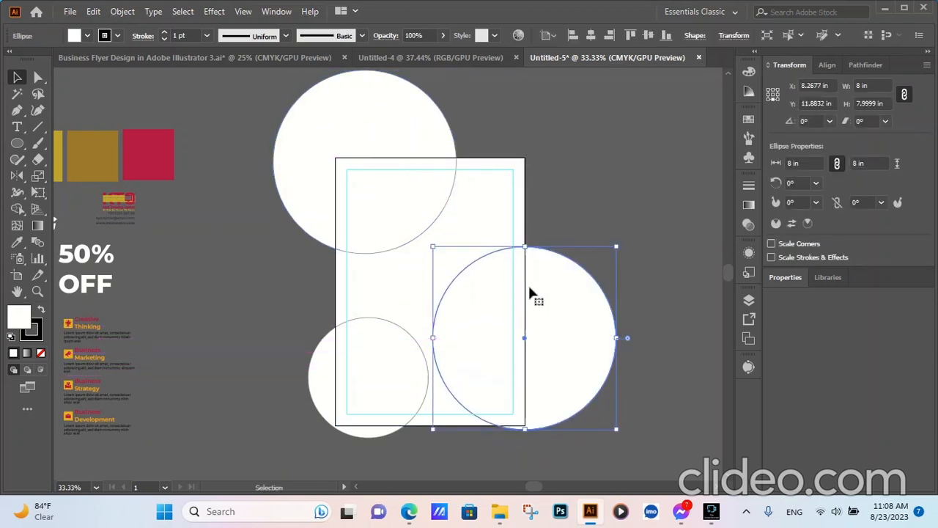
scroll(877, 87, up, 13)
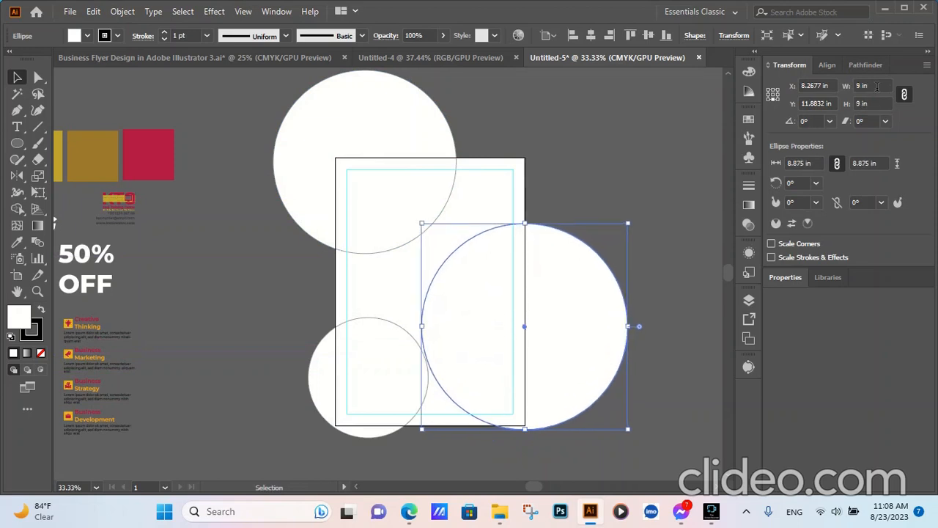
scroll(877, 87, up, 4)
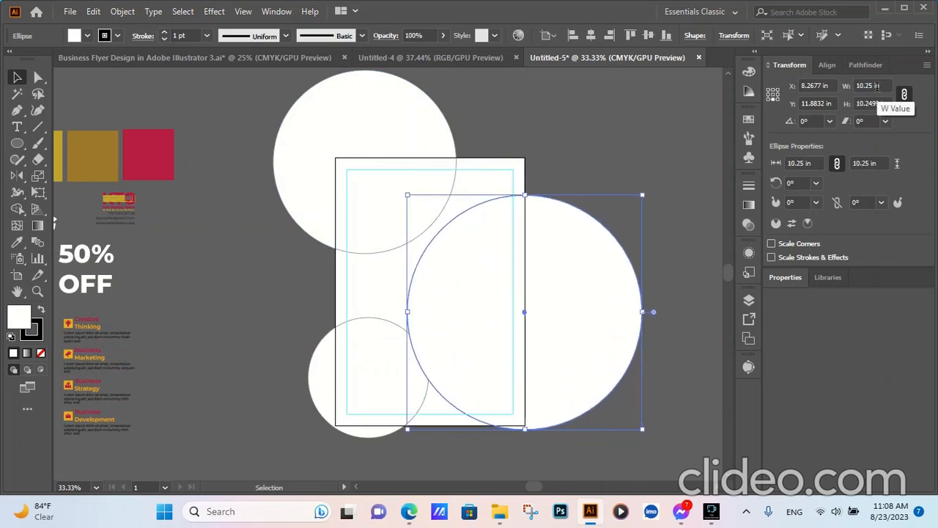
scroll(878, 87, down, 1)
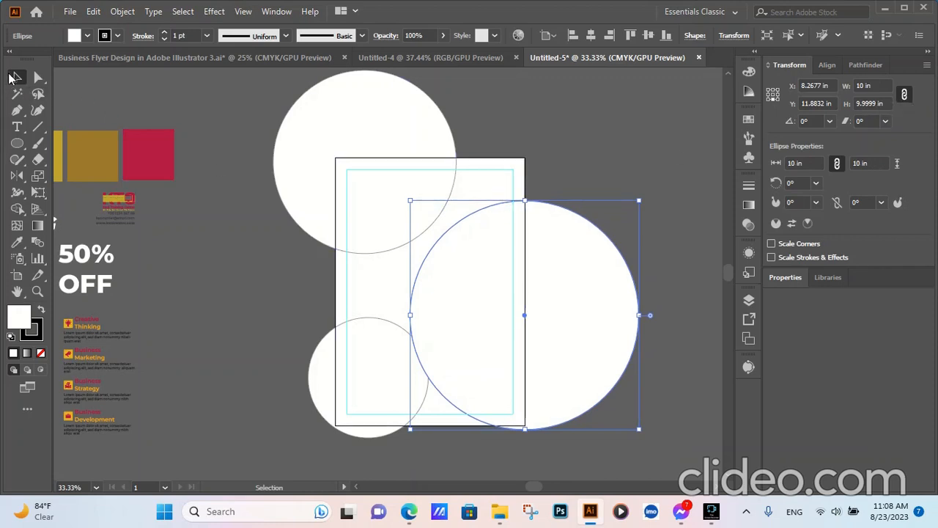
Shift the 10 in circle on the artboard's right edge farther outward and slightly down.
click(11, 79)
click(197, 175)
click(330, 390)
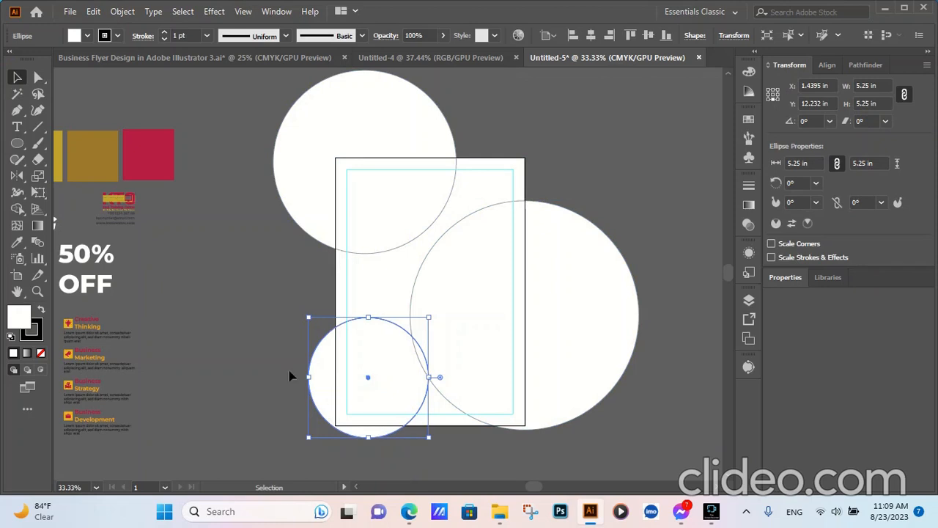
click(232, 315)
drag(480, 325, 495, 331)
scroll(609, 302, down, 1)
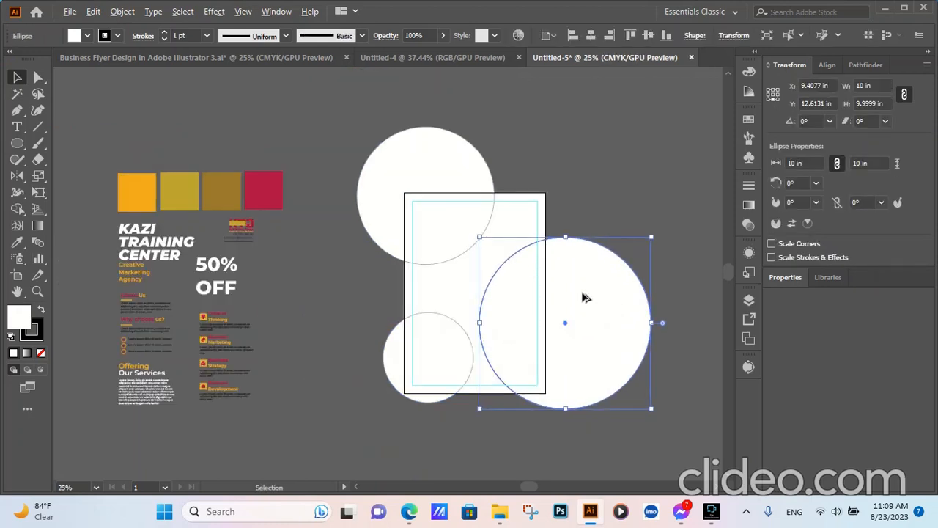
Fill the 10 in circle with the olive-gold of the second color swatch using the Eyedropper and deselect it.
click(17, 242)
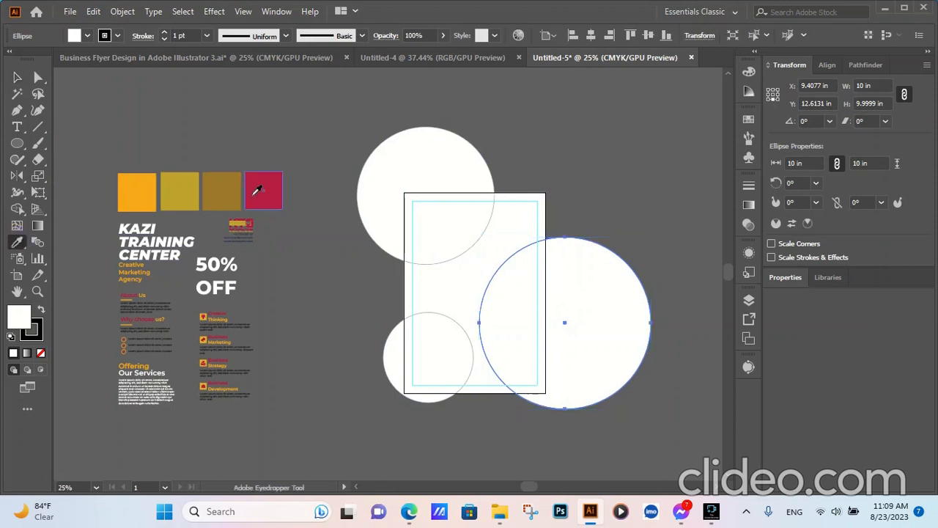
click(192, 200)
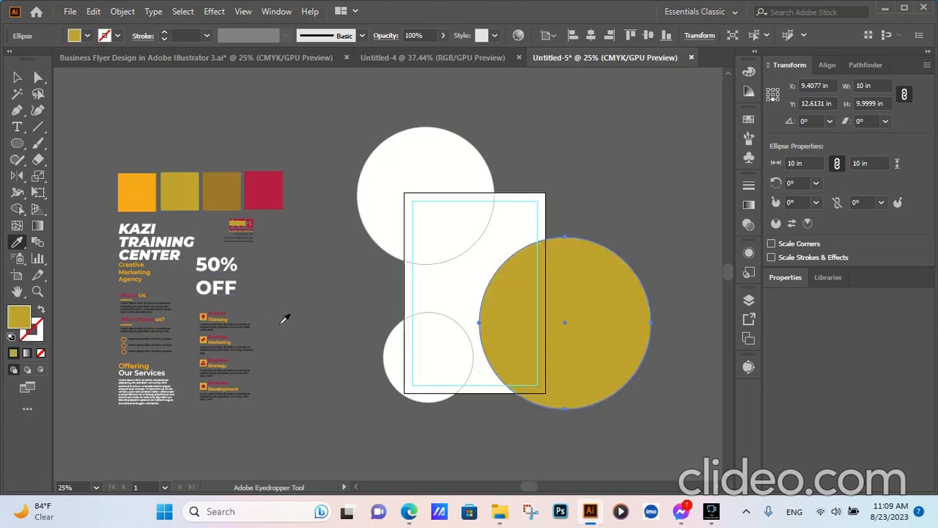
click(17, 77)
click(285, 129)
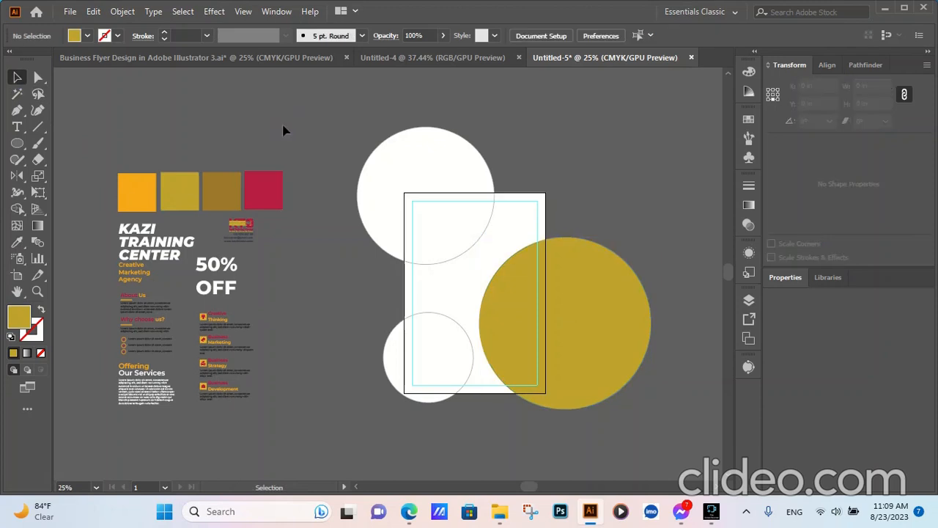
Fill the upper-left and lower-left circles together with the crimson swatch color using the Eyedropper.
click(383, 171)
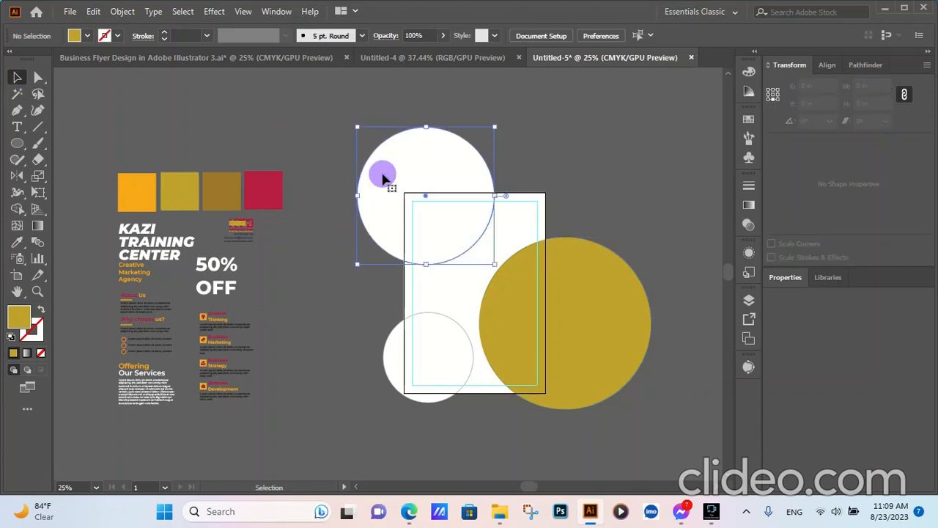
shift+click(398, 359)
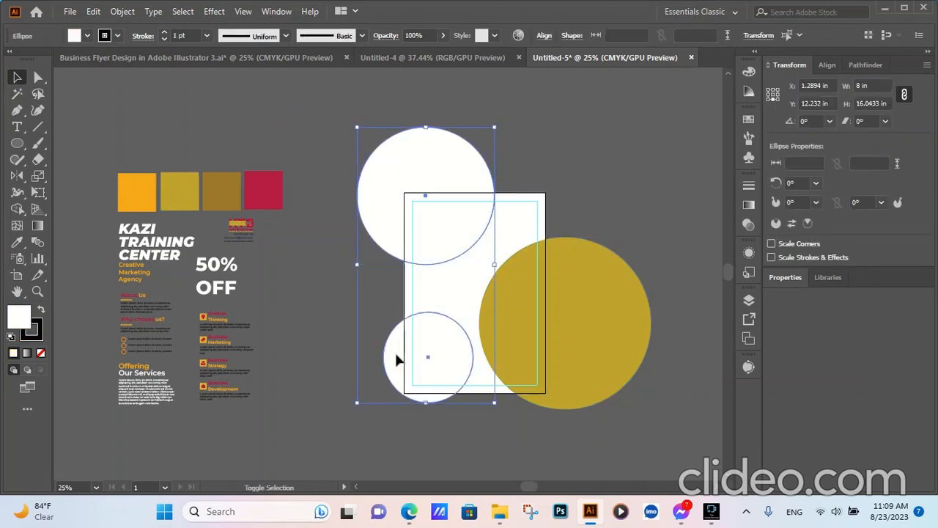
click(19, 242)
click(265, 185)
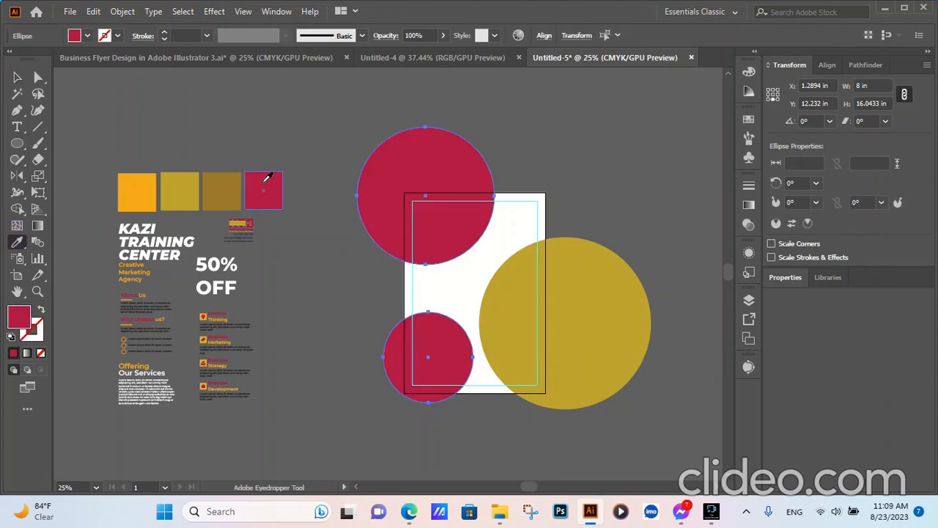
click(20, 77)
click(218, 117)
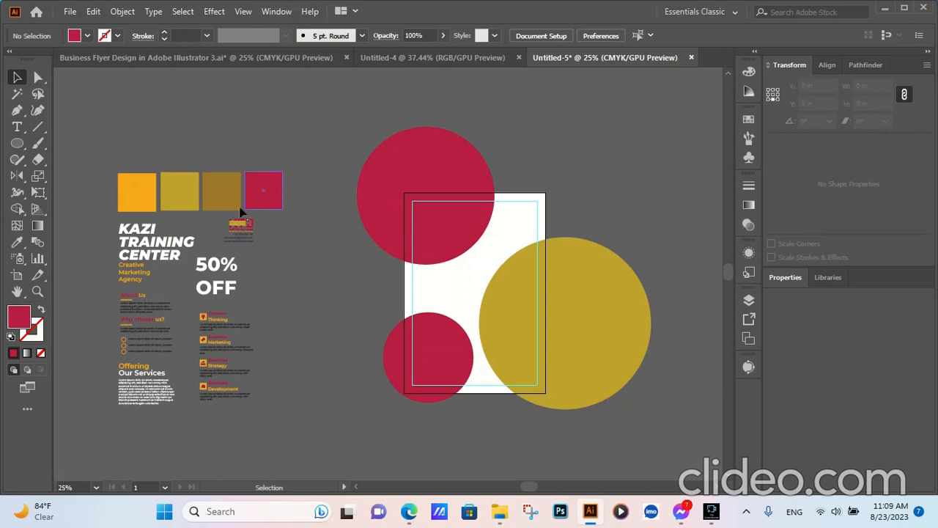
Duplicate the lower-left circle between the upper-left and gold circles, and color the copy with the brown swatch.
click(442, 346)
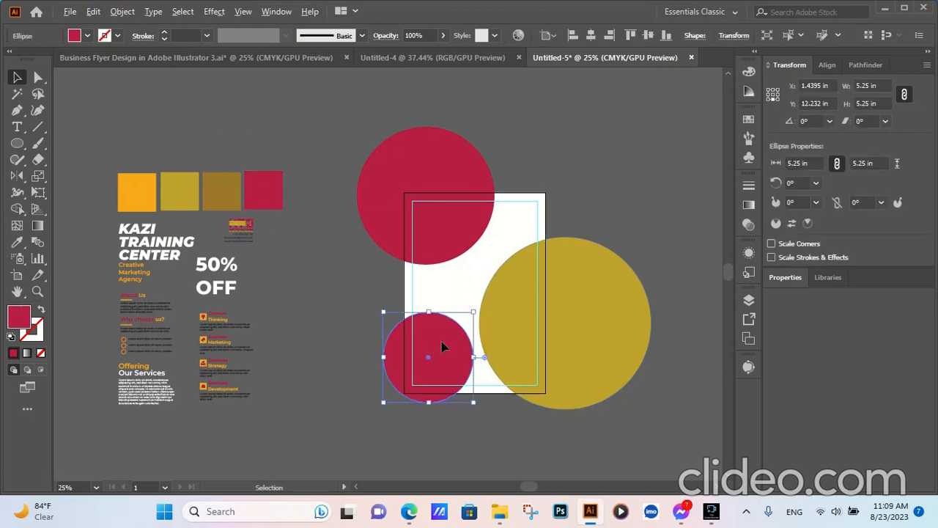
drag(442, 346, 497, 246)
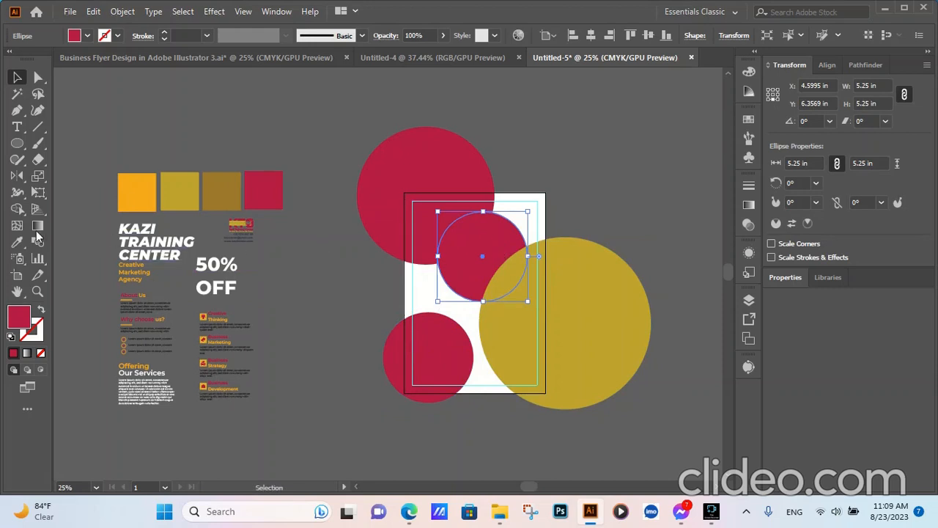
key(i)
click(237, 194)
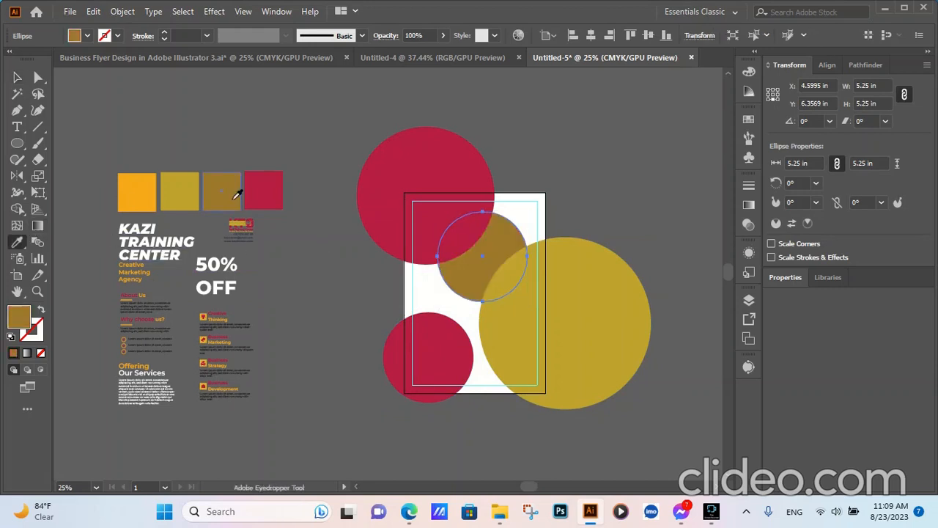
click(14, 78)
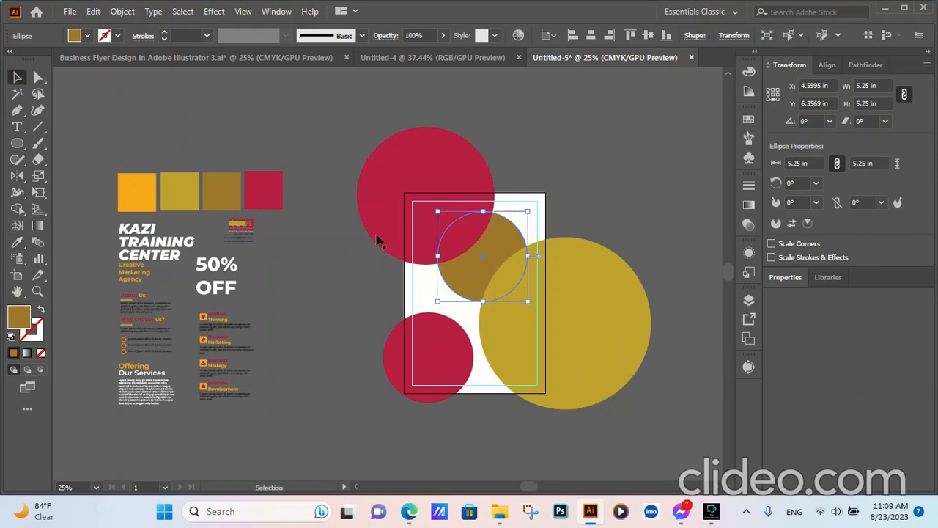
Bring the brown circle to the front of the stacking order and deselect it.
right_click(474, 280)
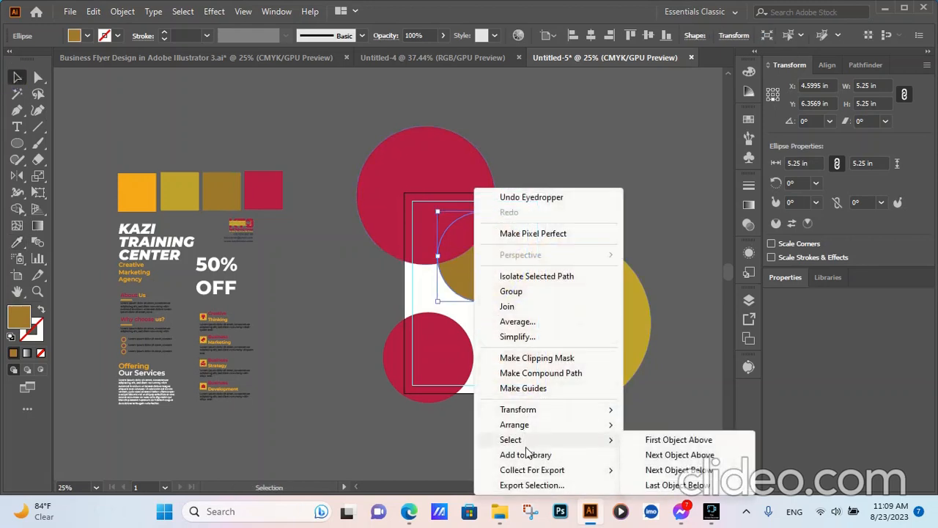
mouse_move(527, 427)
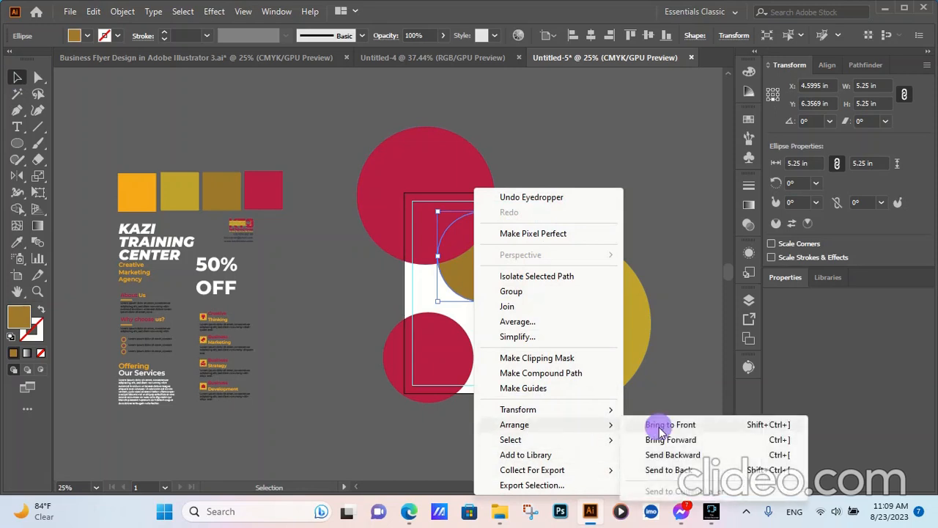
click(651, 426)
click(660, 210)
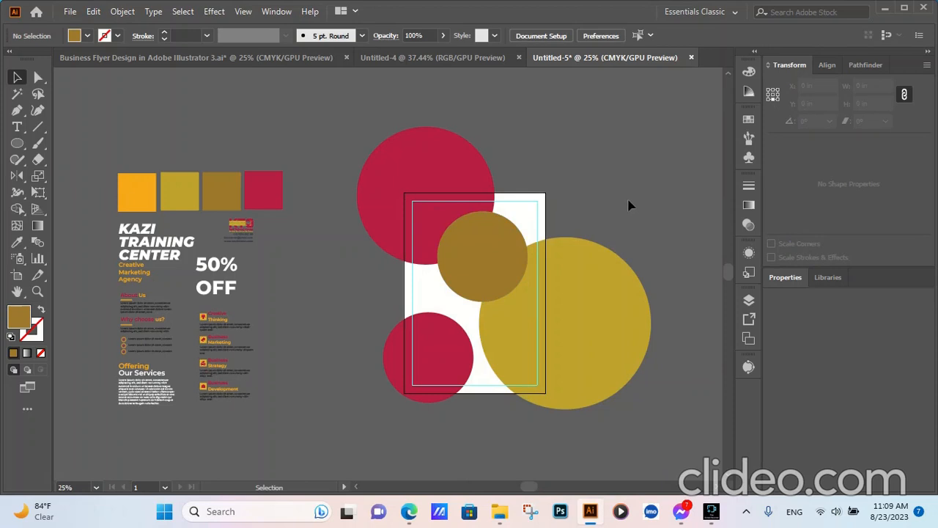
Copy the group with logo, contact details, "50% OFF" and service list onto the artboard's right side, and bring it to front.
alt+scroll(475, 154, down, 1)
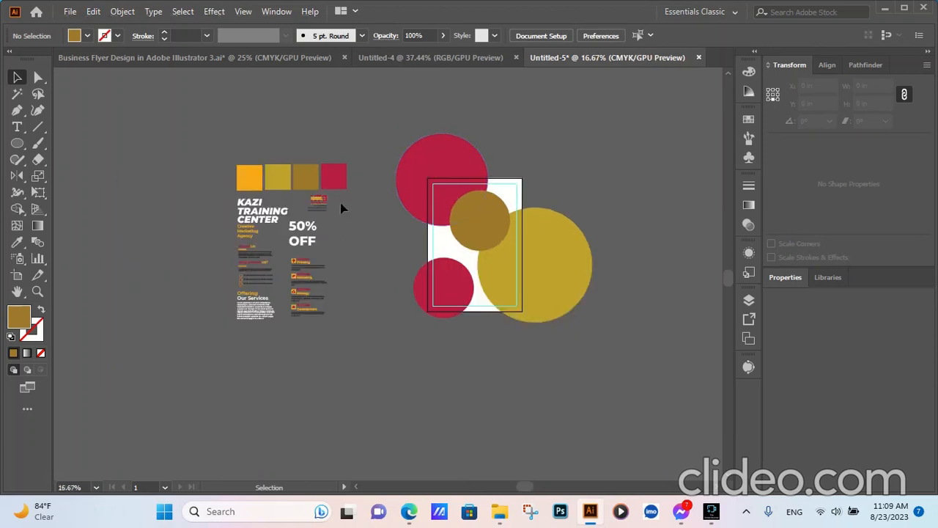
drag(310, 289, 292, 334)
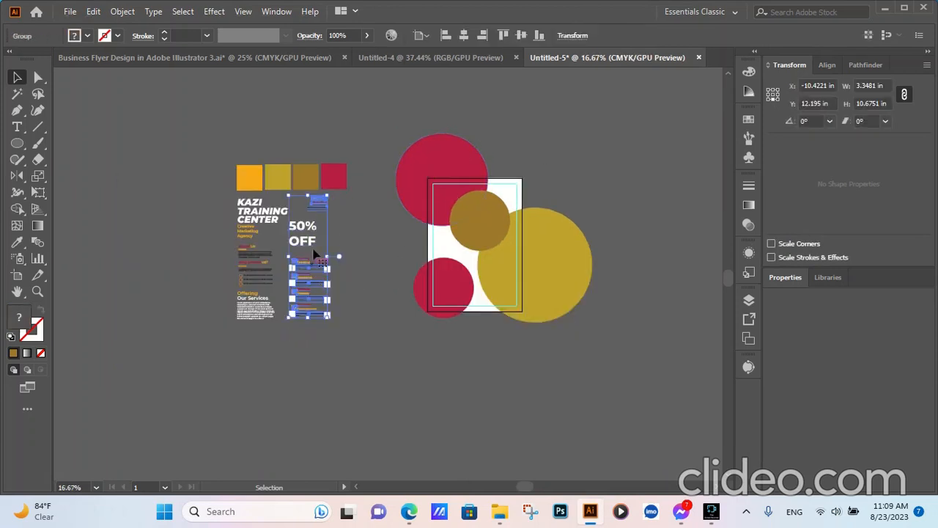
alt+drag(316, 208, 506, 193)
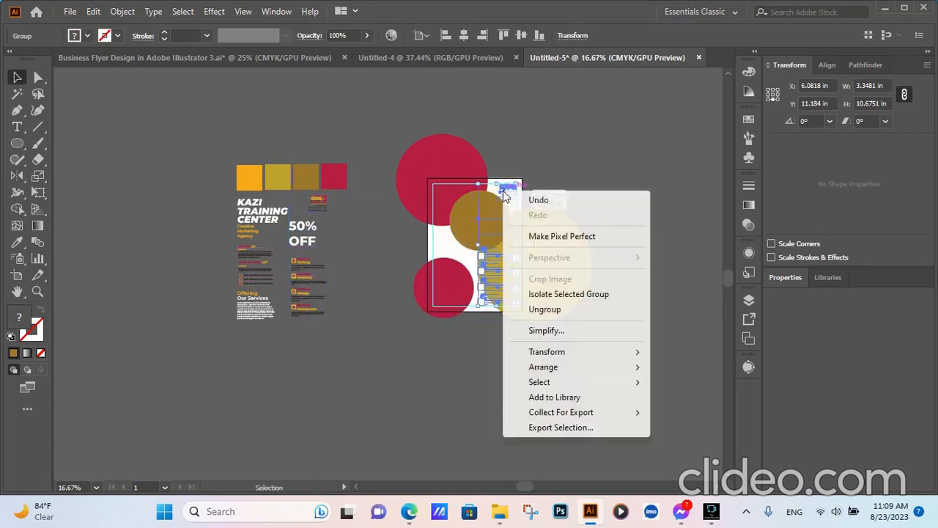
right_click(504, 191)
mouse_move(555, 368)
click(687, 369)
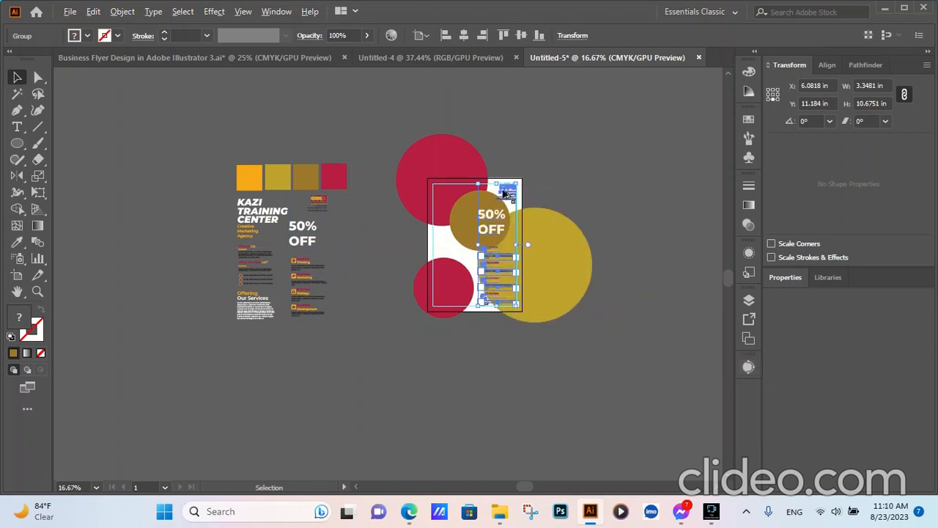
Shrink the brown circle proportionally to a 3.5 in width and height.
scroll(504, 193, up, 2)
click(435, 264)
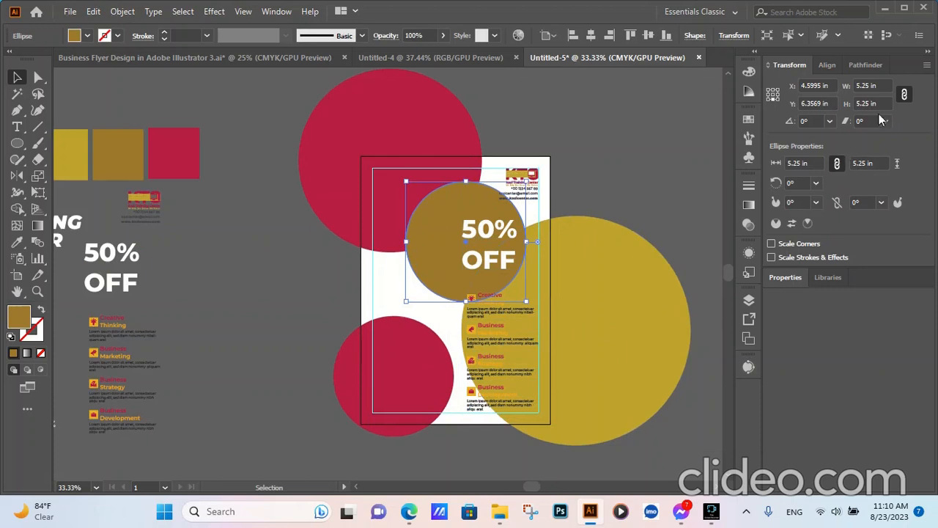
scroll(870, 86, down, 15)
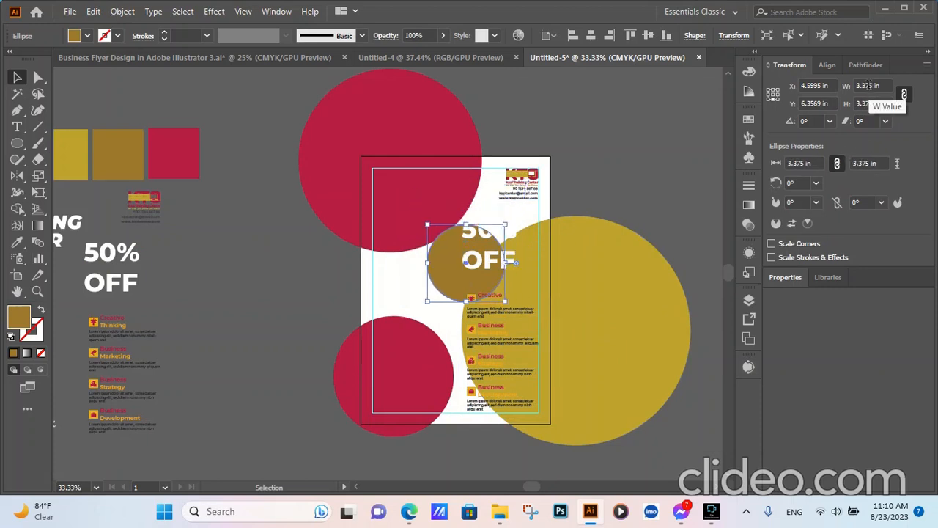
scroll(870, 86, up, 1)
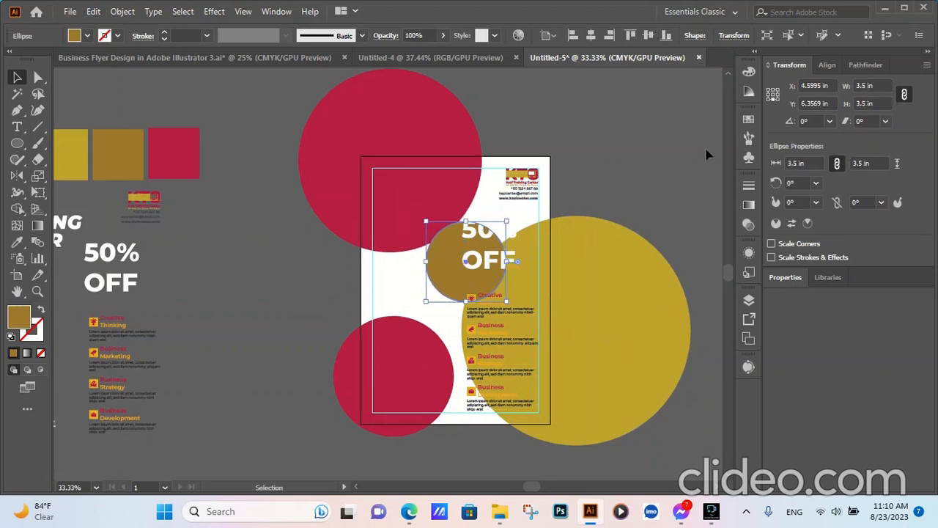
click(637, 178)
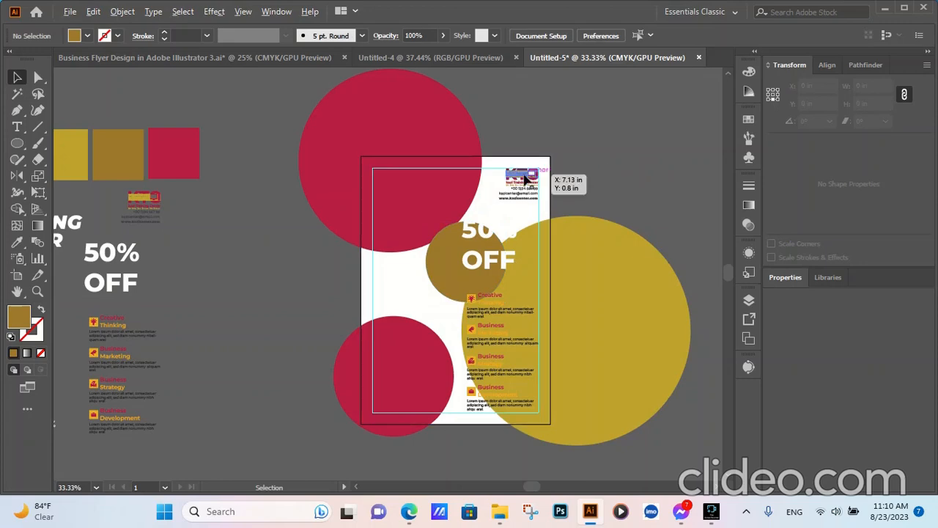
Nudge the copied logo and services group so its top-right corner meets the margin guide's corner.
scroll(555, 176, up, 5)
drag(572, 150, 575, 146)
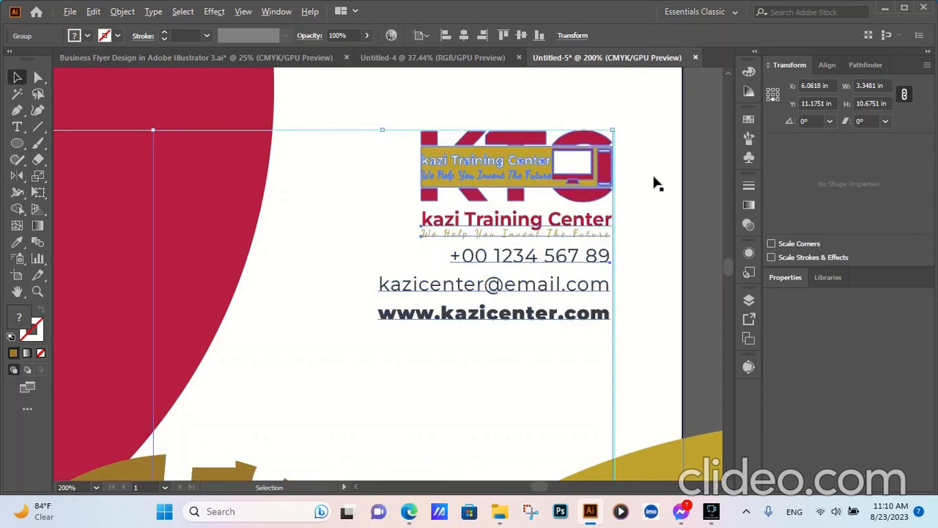
scroll(645, 176, down, 3)
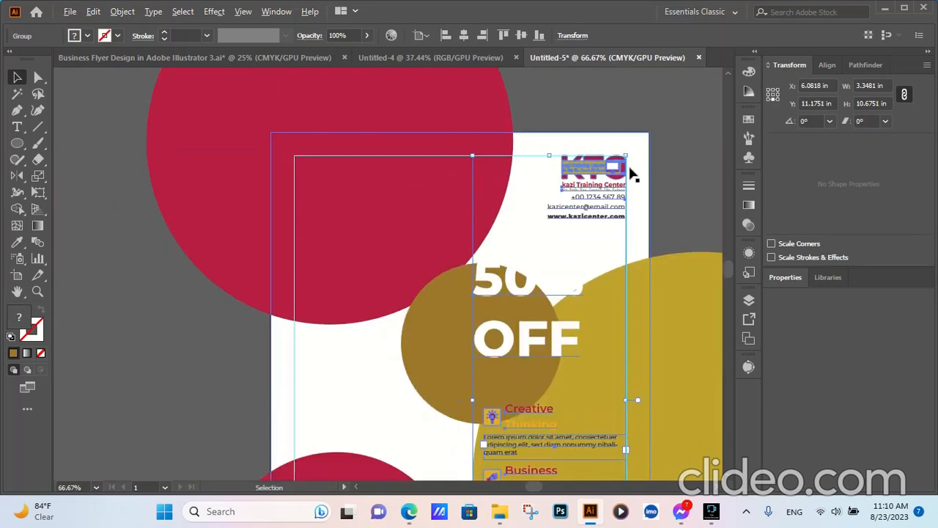
click(683, 182)
Center the brown circle behind the "50% OFF" text, and move the large gold circle lower and farther left on the artboard.
scroll(519, 198, down, 2)
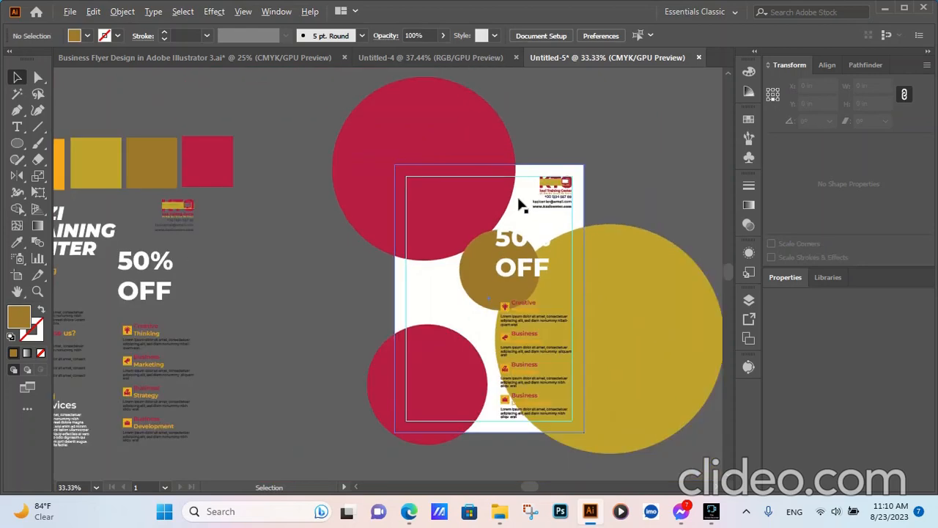
scroll(576, 412, up, 1)
scroll(372, 330, down, 1)
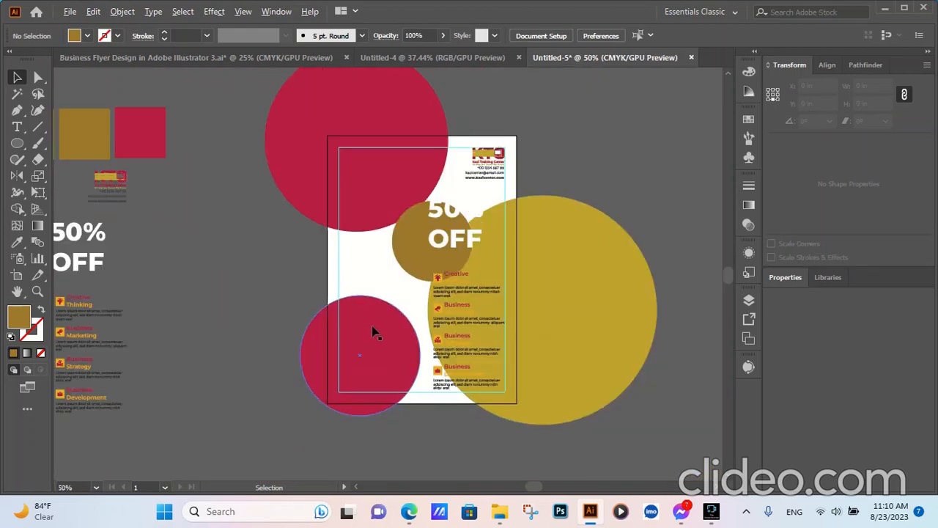
click(603, 358)
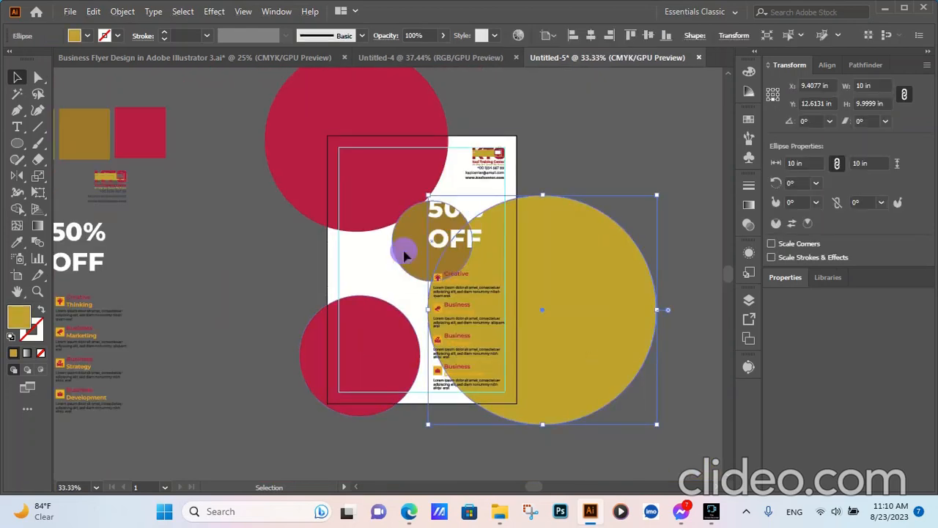
drag(402, 247, 453, 254)
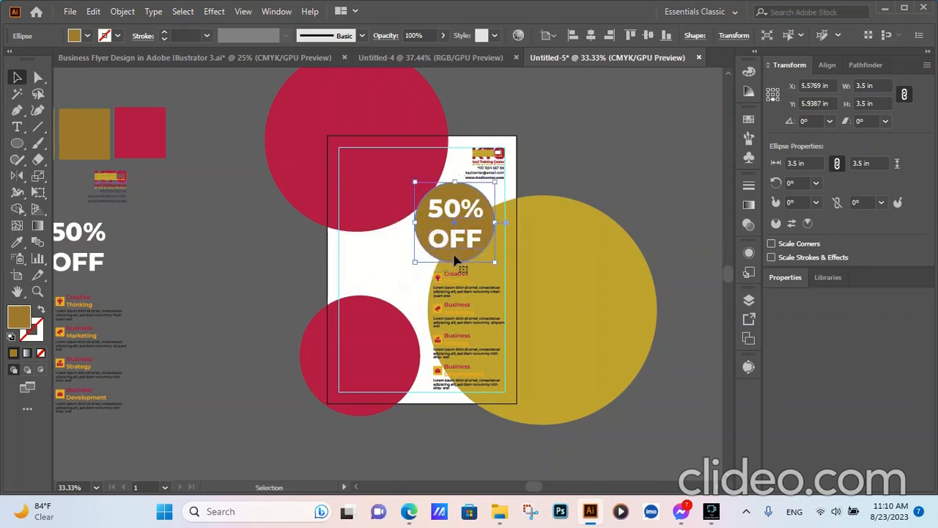
click(650, 189)
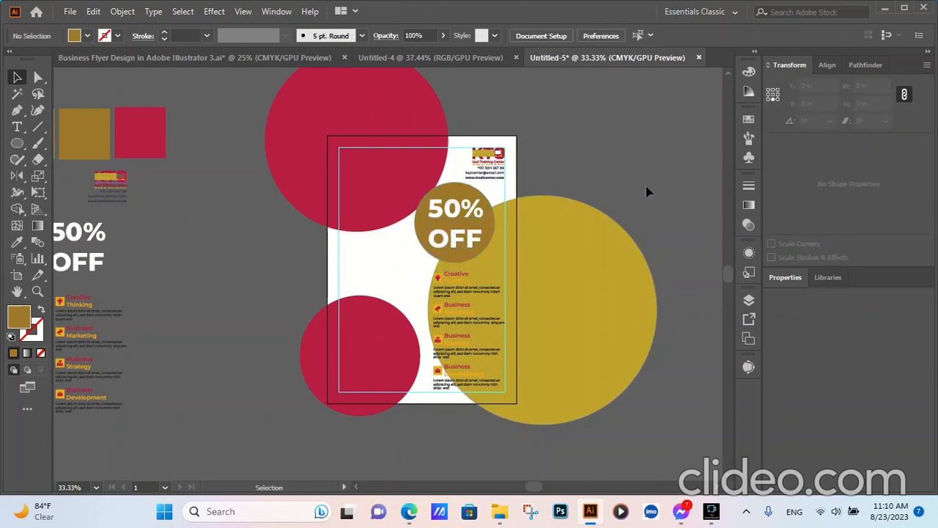
scroll(644, 195, down, 1)
drag(628, 295, 621, 311)
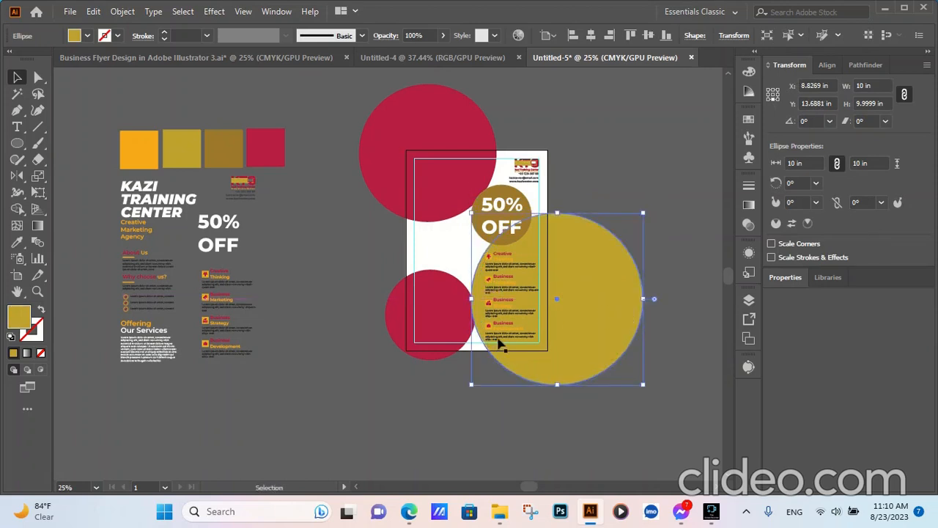
Copy the "KAZI TRAINING CENTER" text group onto the artboard's left side inside the margin guide, and bring it to front.
click(150, 192)
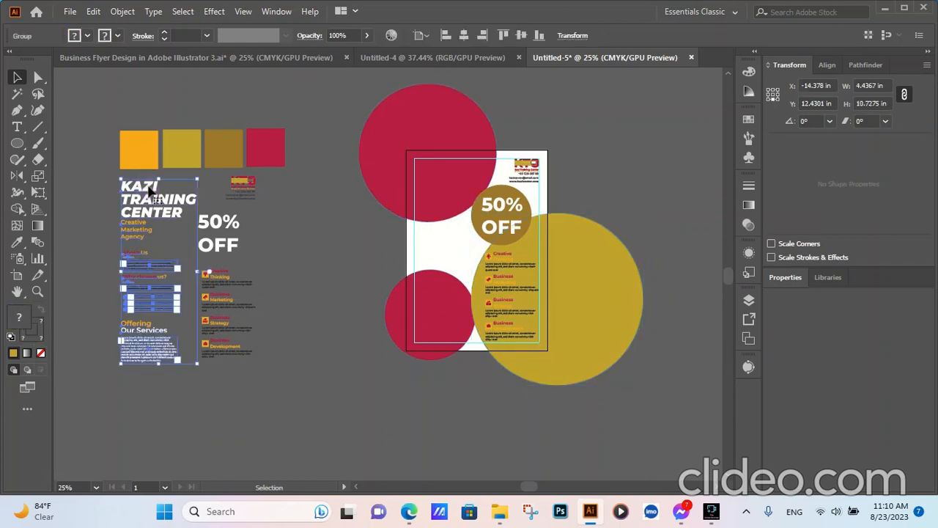
click(150, 192)
drag(411, 271, 442, 179)
right_click(442, 173)
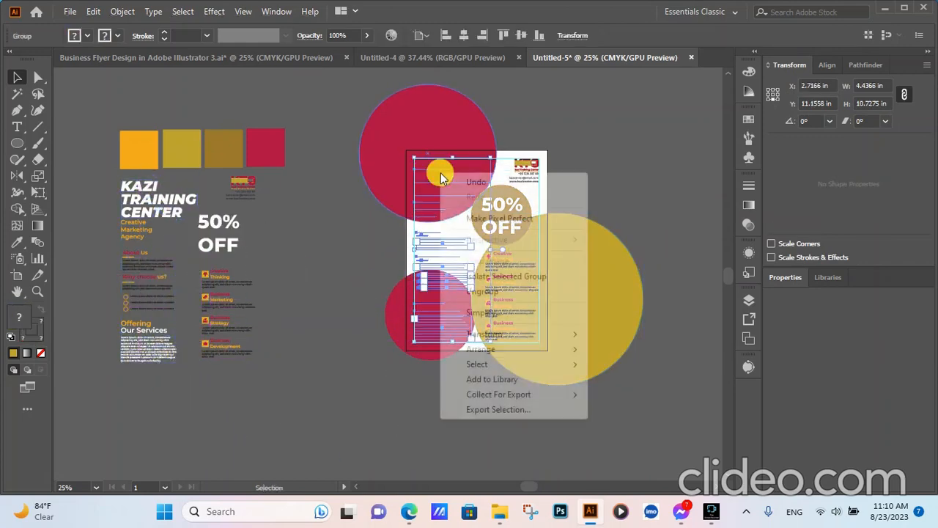
mouse_move(513, 349)
click(628, 352)
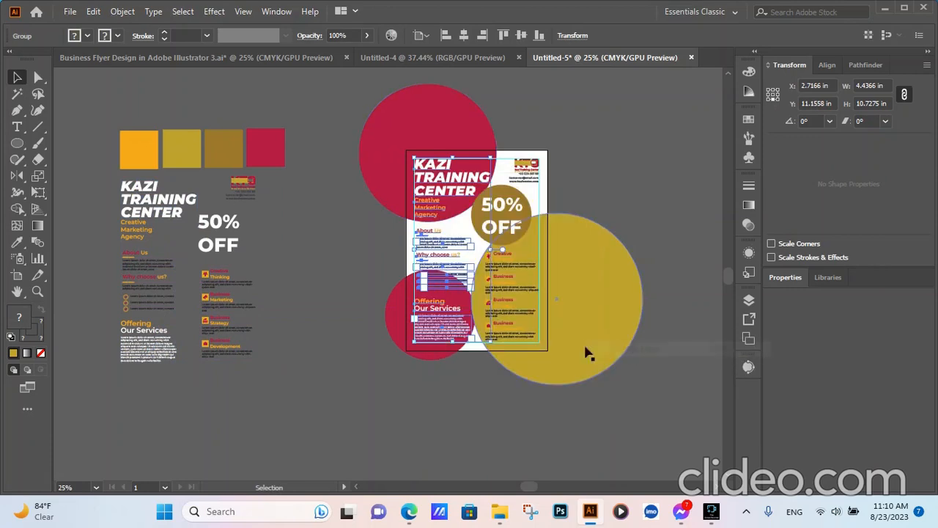
Nudge the copied "KAZI TRAINING CENTER" text group so its top-left corner aligns with the margin guide's corner.
click(352, 275)
scroll(419, 178, up, 6)
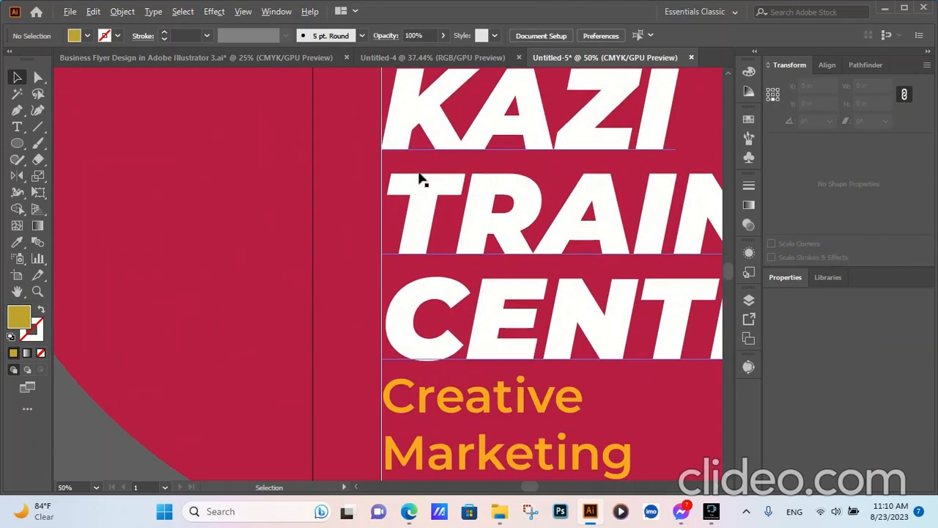
scroll(410, 178, down, 2)
click(409, 154)
drag(409, 153, 402, 152)
scroll(375, 163, down, 3)
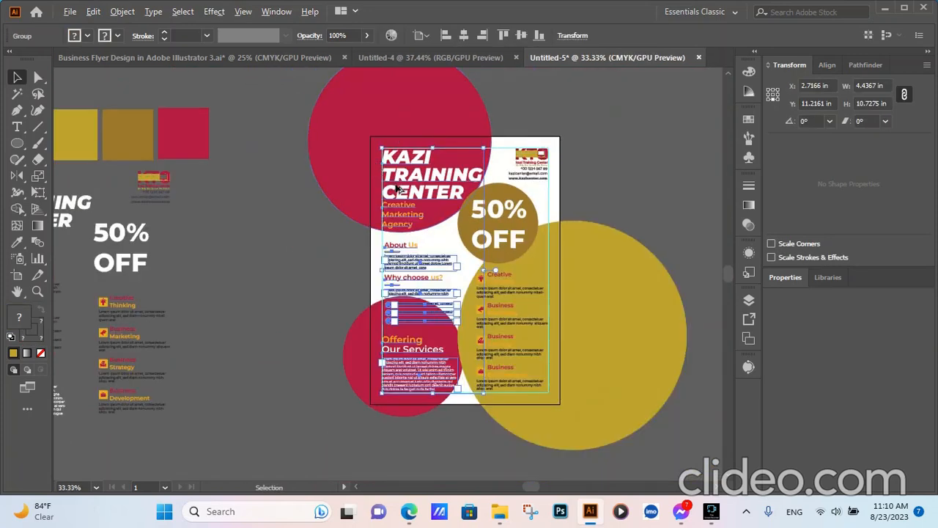
scroll(396, 186, down, 1)
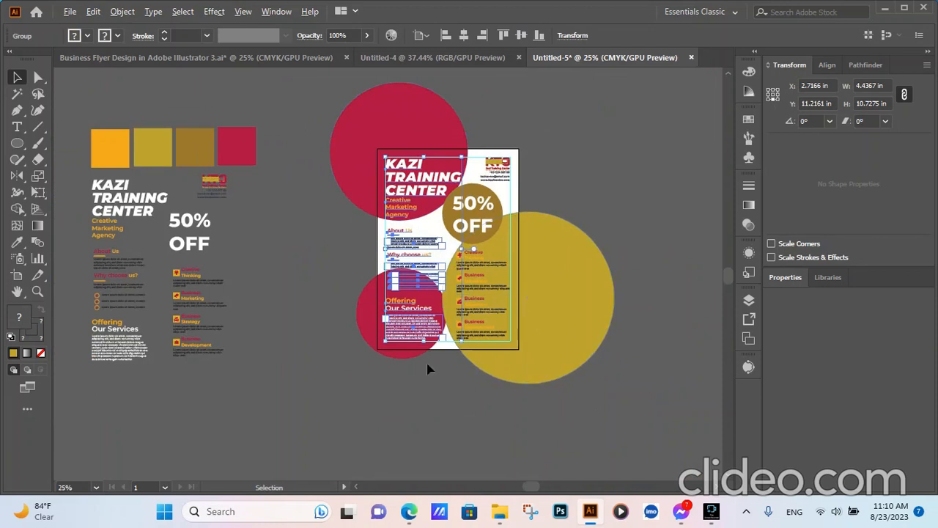
scroll(425, 369, up, 1)
click(275, 292)
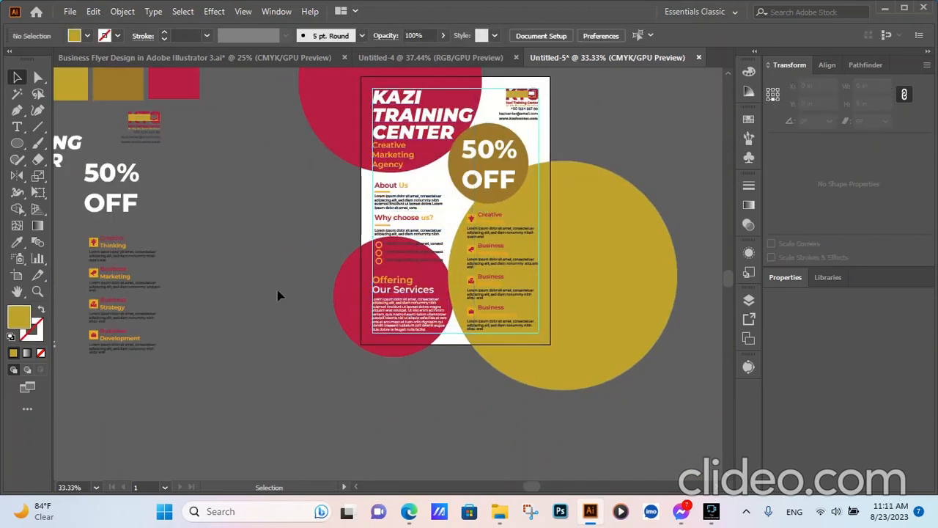
Move the smaller crimson circle straight down behind the "Offering Our Services" text, clear of the checklist and overhanging the artboard's lower edge.
drag(345, 308, 348, 336)
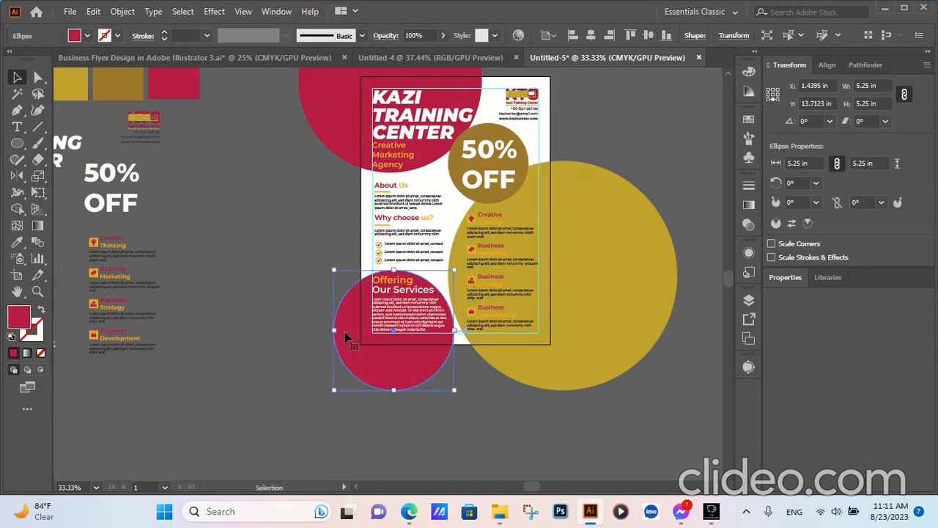
click(490, 408)
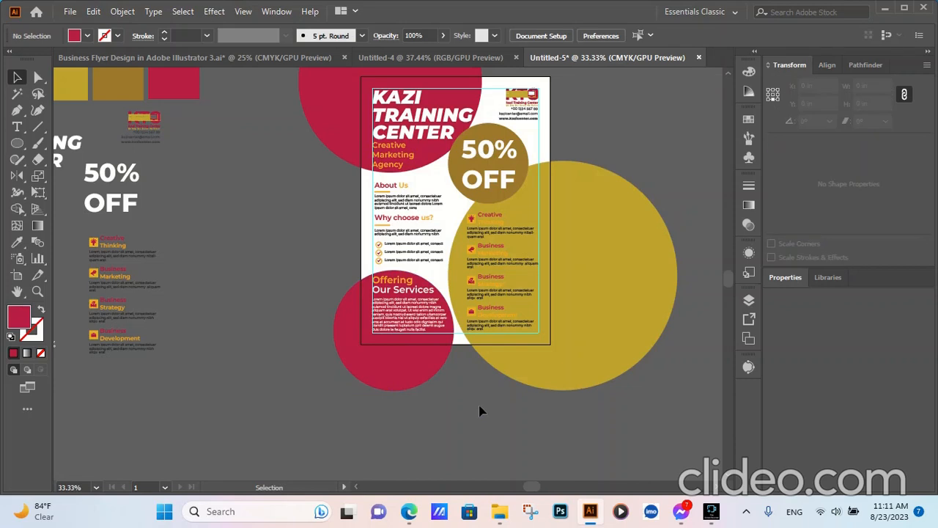
Set the large gold circle's opacity to 25% so the services text over it is readable.
click(625, 305)
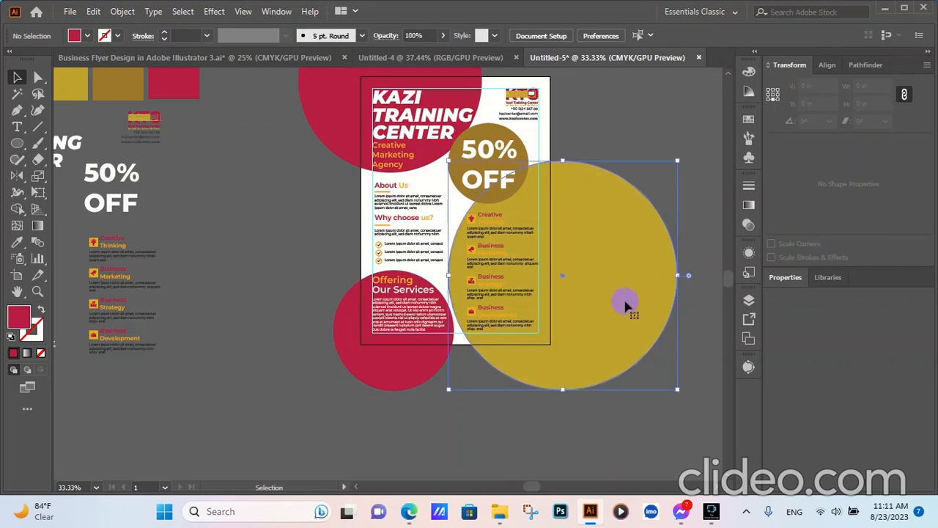
click(429, 35)
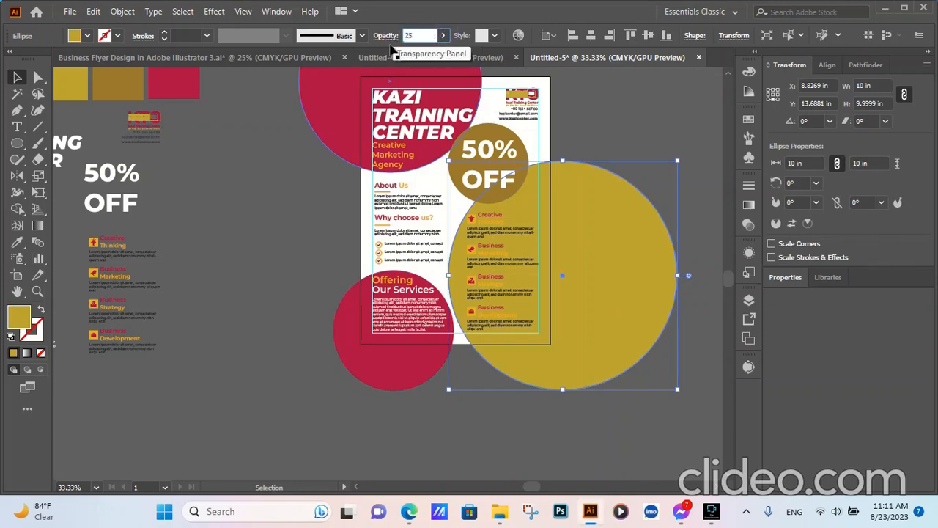
key(Return)
click(299, 214)
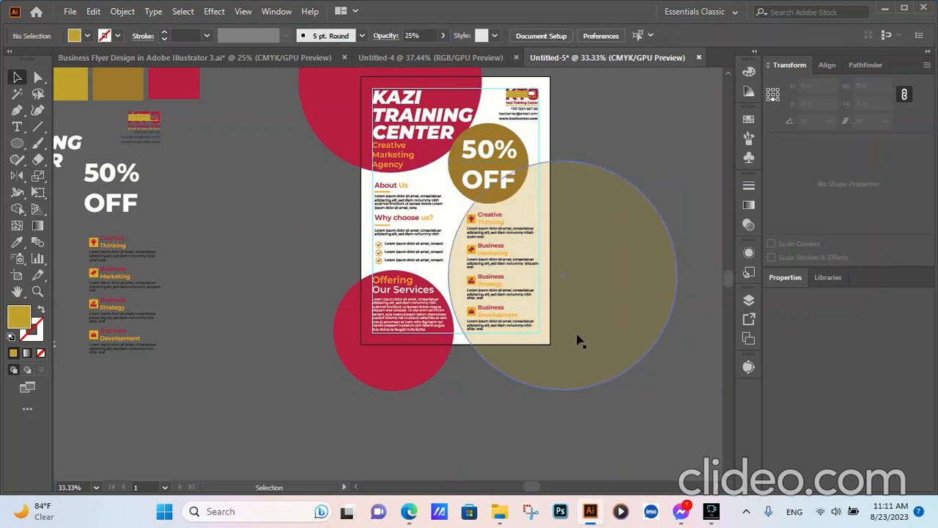
click(460, 173)
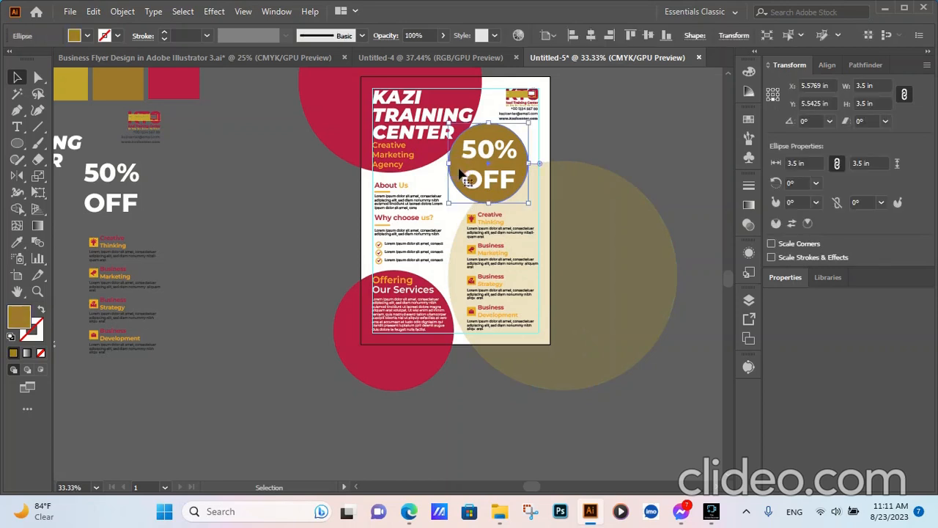
click(656, 154)
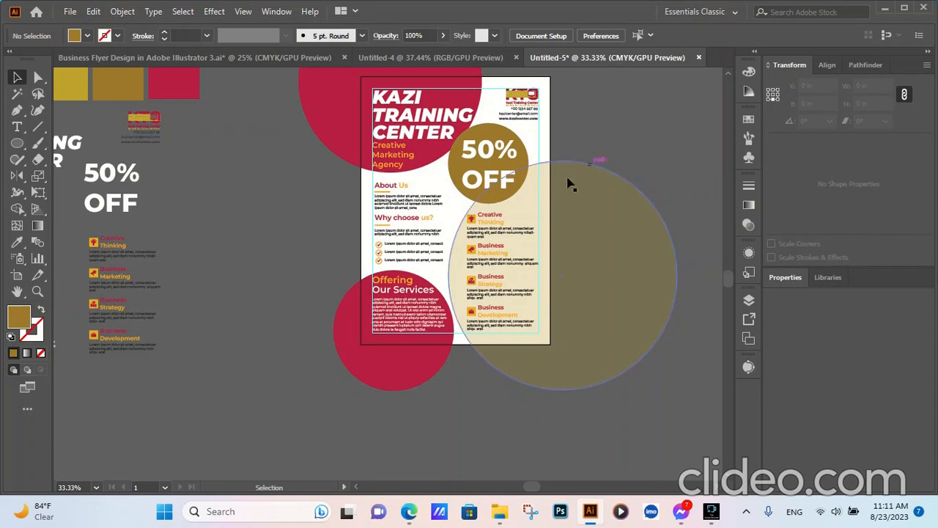
Trim the gold circle and both crimson circles to the white background rectangle, removing the parts outside it with the Shape Builder tool.
click(439, 190)
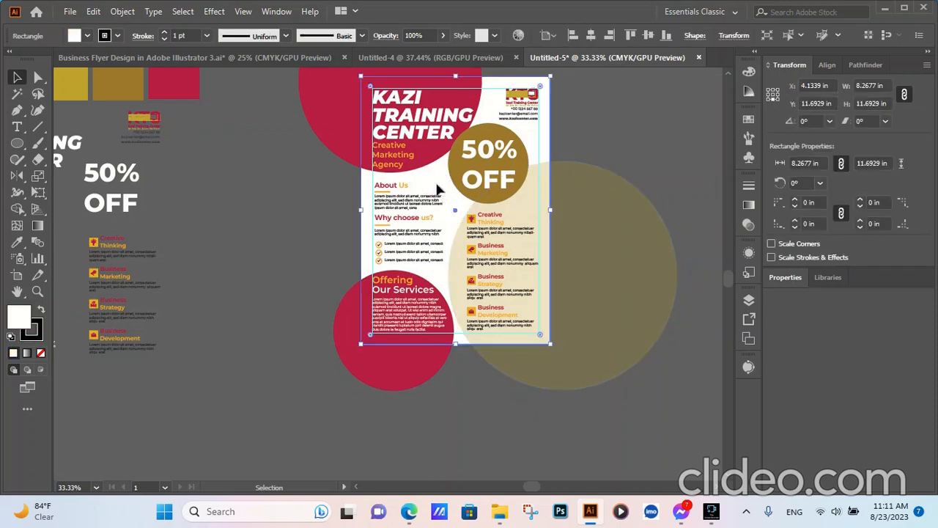
shift+click(605, 259)
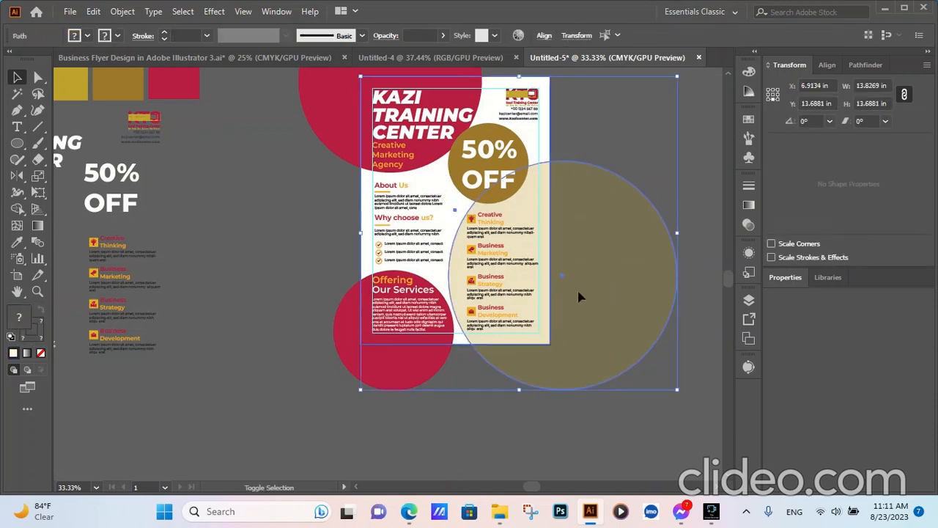
shift+click(356, 338)
shift+click(319, 123)
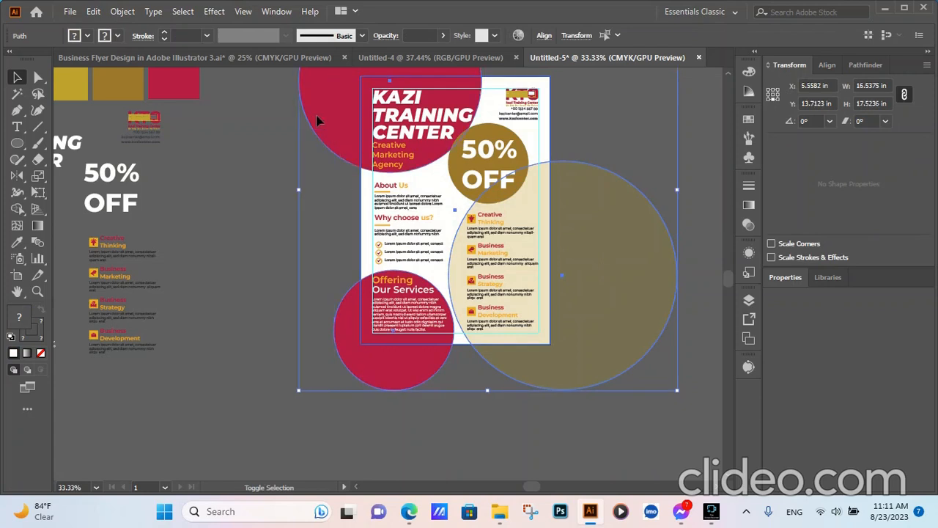
click(17, 208)
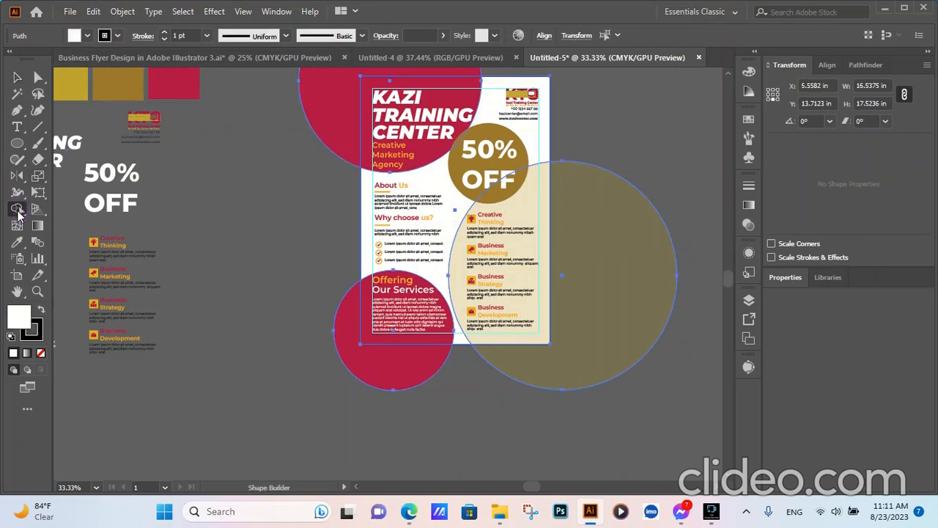
alt+click(596, 362)
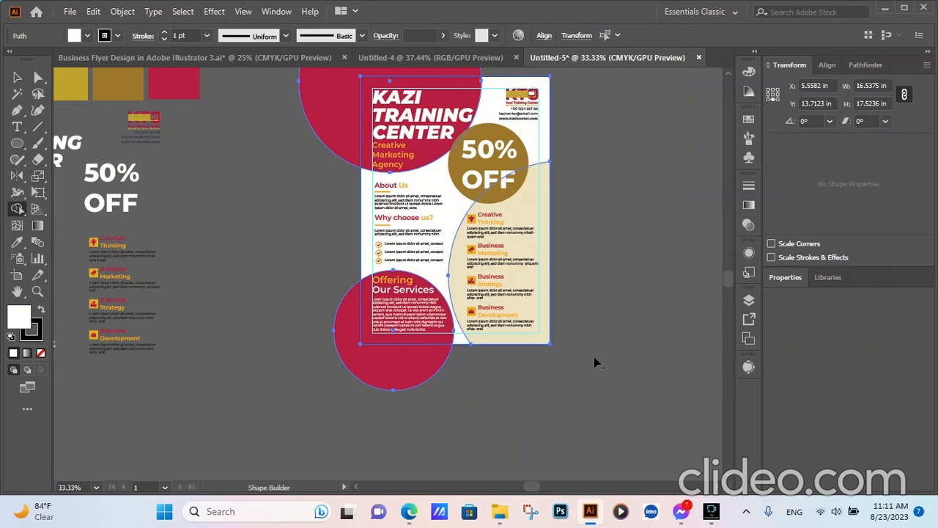
alt+click(414, 379)
alt+click(330, 126)
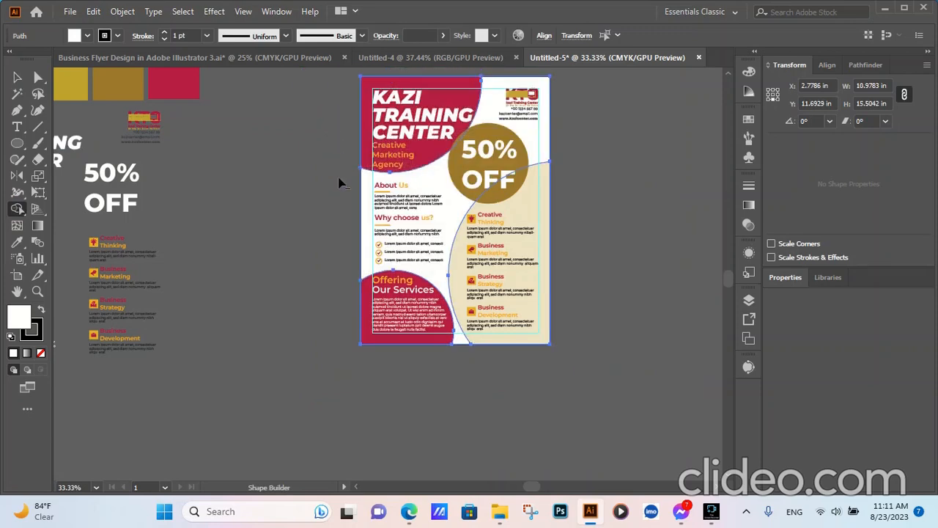
scroll(323, 319, down, 2)
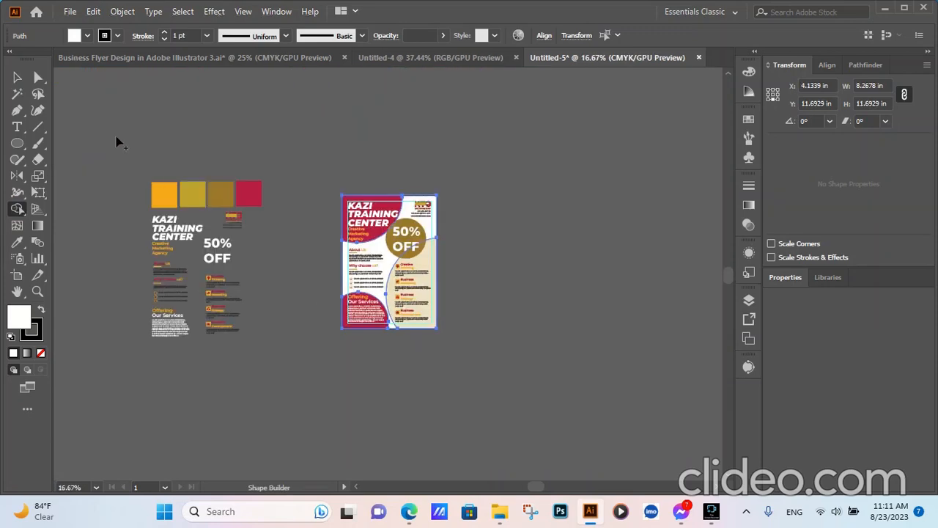
click(16, 77)
click(557, 286)
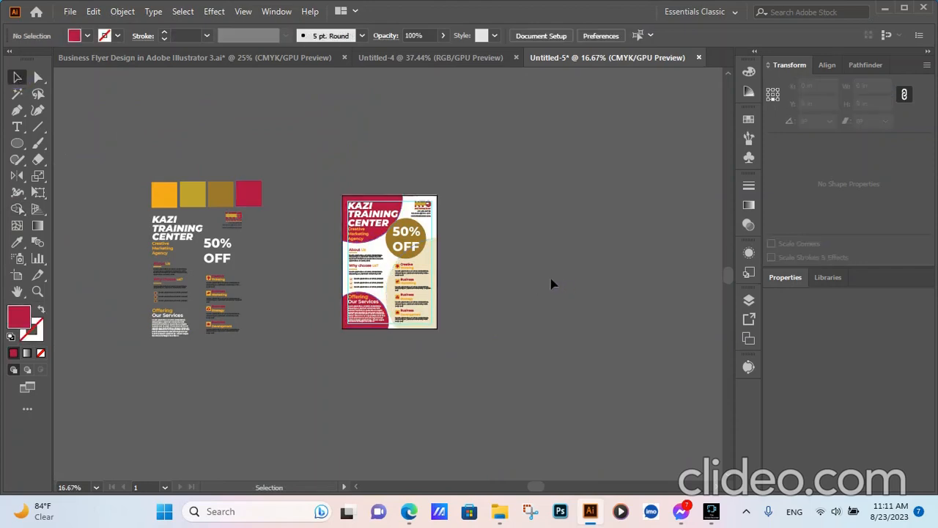
scroll(388, 258, up, 4)
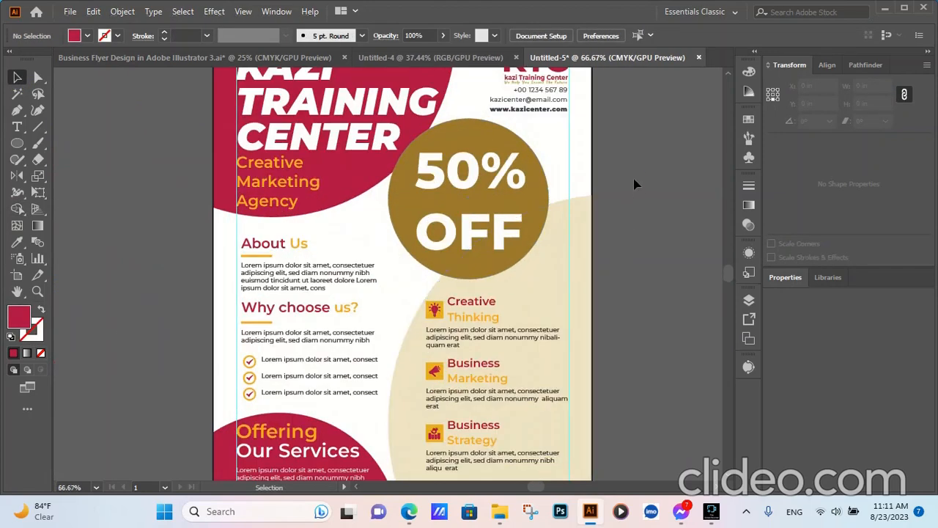
click(496, 231)
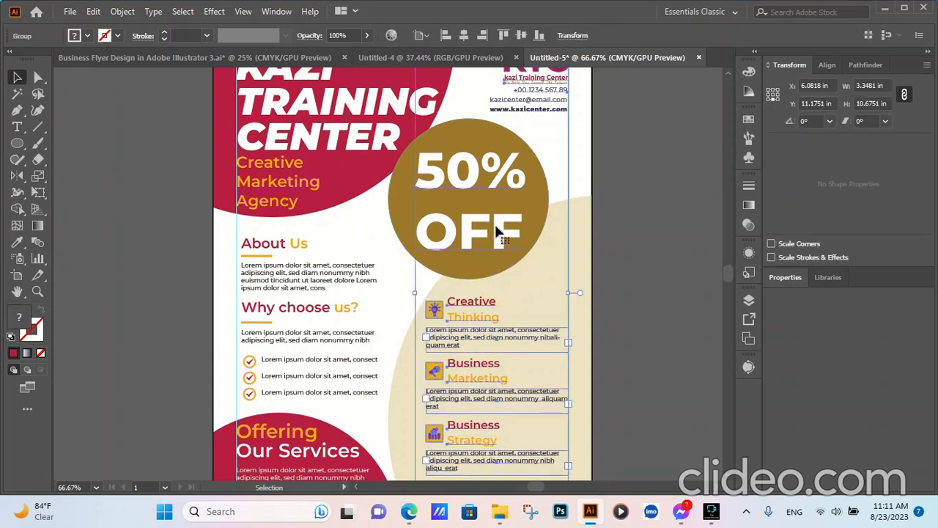
click(667, 189)
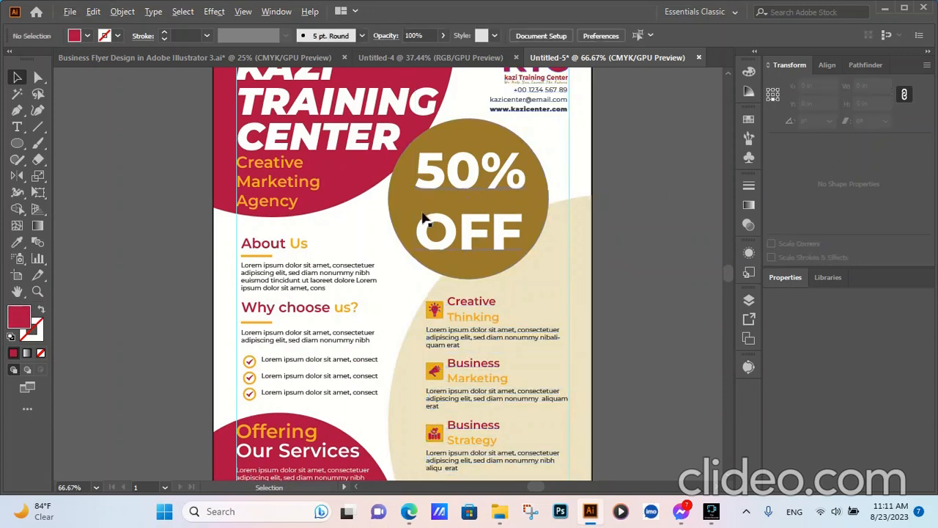
alt+scroll(424, 219, down, 1)
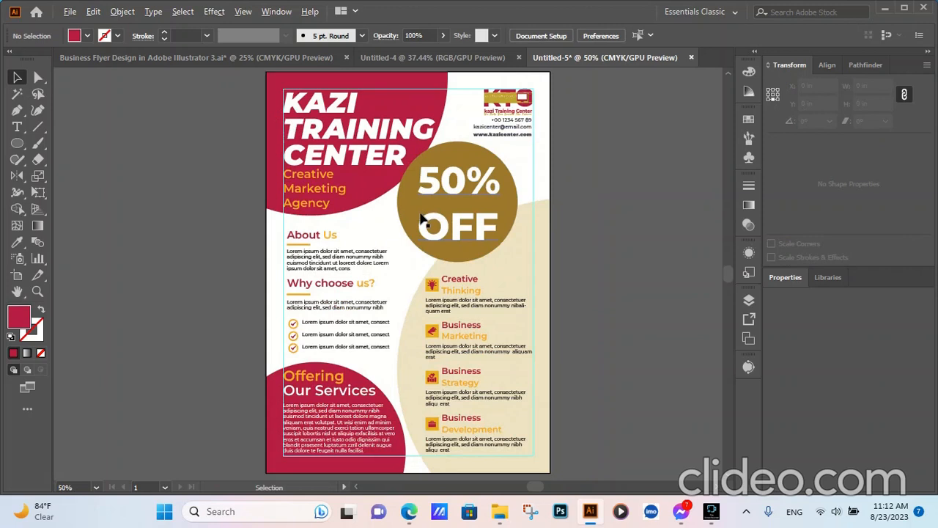
alt+scroll(423, 219, down, 1)
Undo the trim of the large crimson circle behind the "KAZI TRAINING CENTER" title.
key(a)
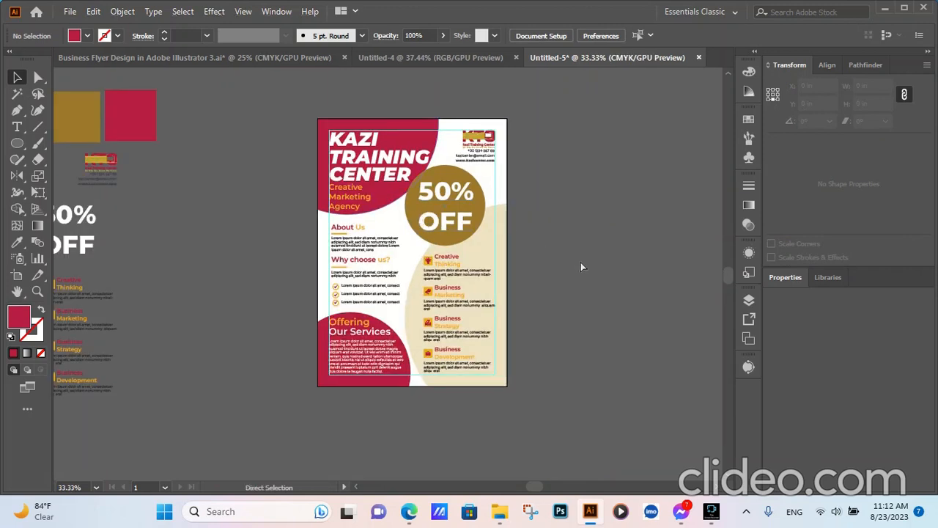
key(ctrl+a)
key(v)
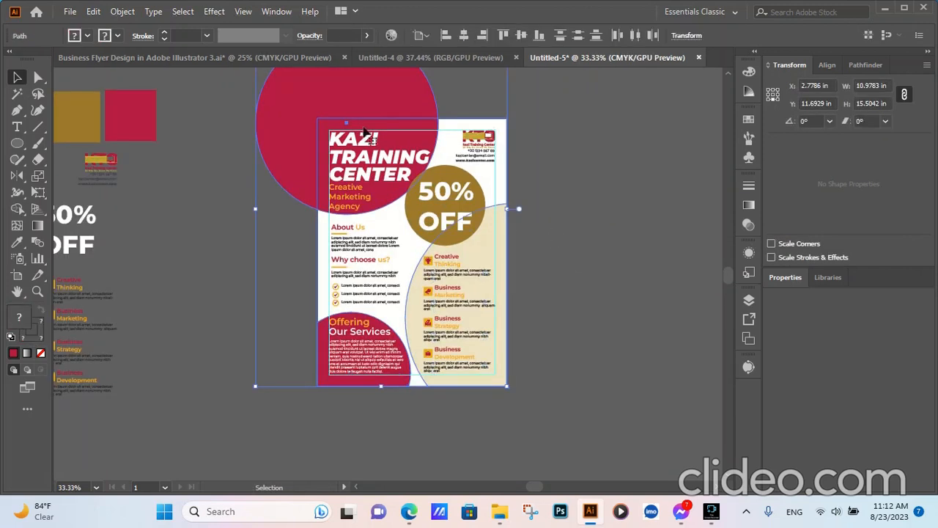
click(209, 209)
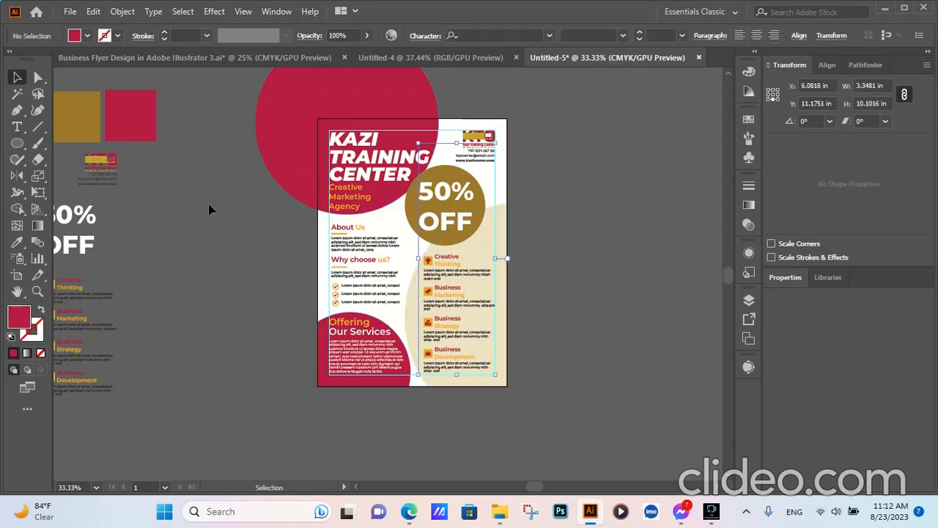
Shift the large crimson circle right and slightly down so it reaches farther across the artboard behind the title.
click(283, 157)
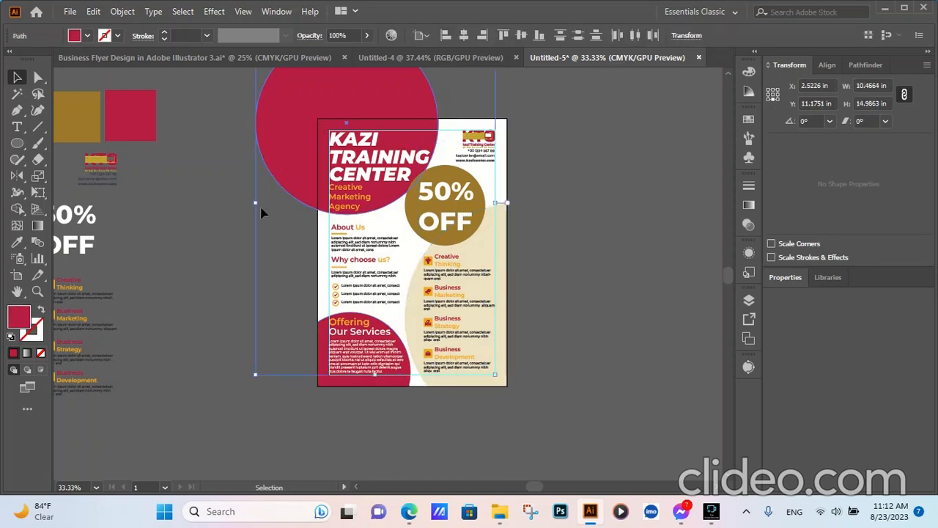
drag(256, 203, 262, 212)
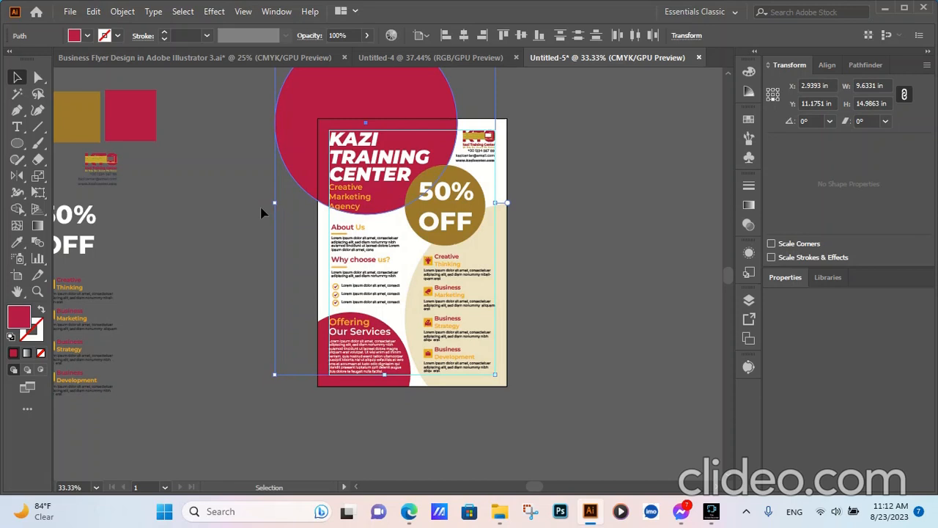
key(Down)
key(Down)
key(Down)
key(Down)
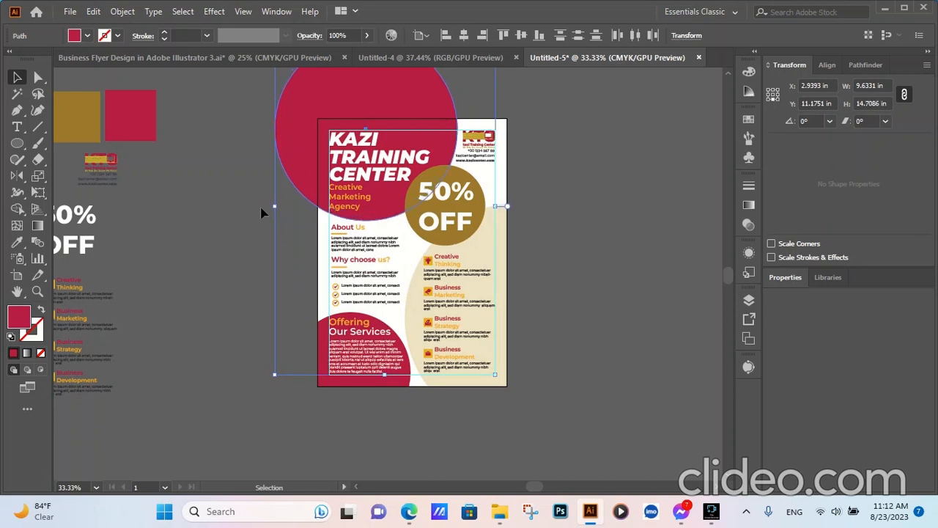
key(Left)
key(Left)
key(Left)
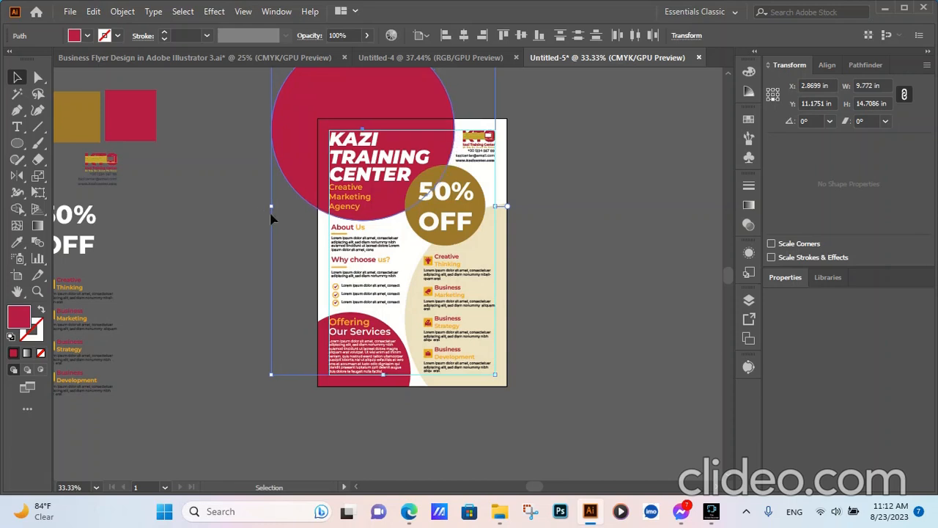
click(642, 221)
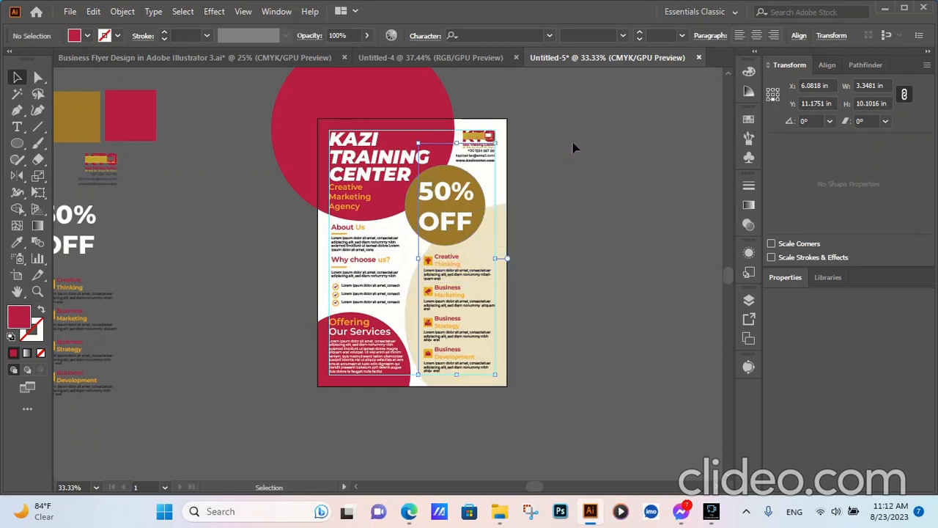
Try shifting the large crimson circle up and left behind the "KAZI TRAINING CENTER" title.
key(a)
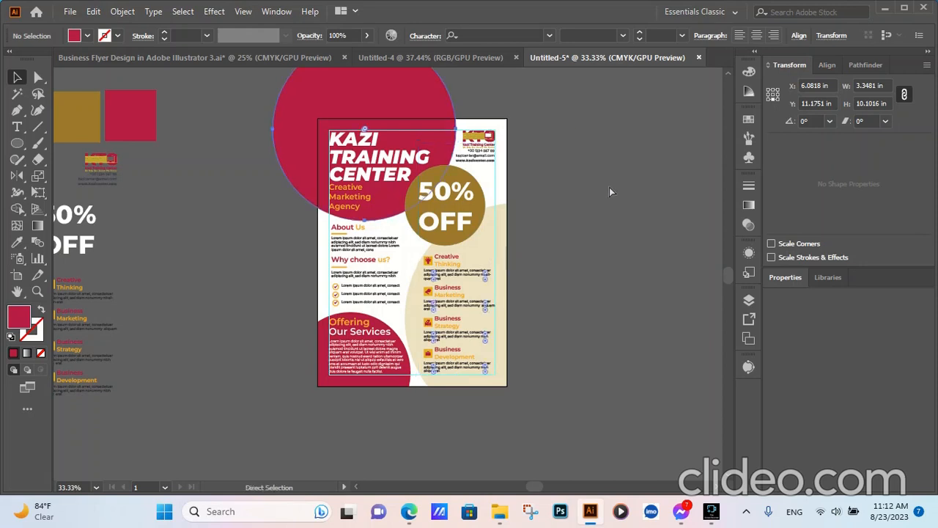
key(v)
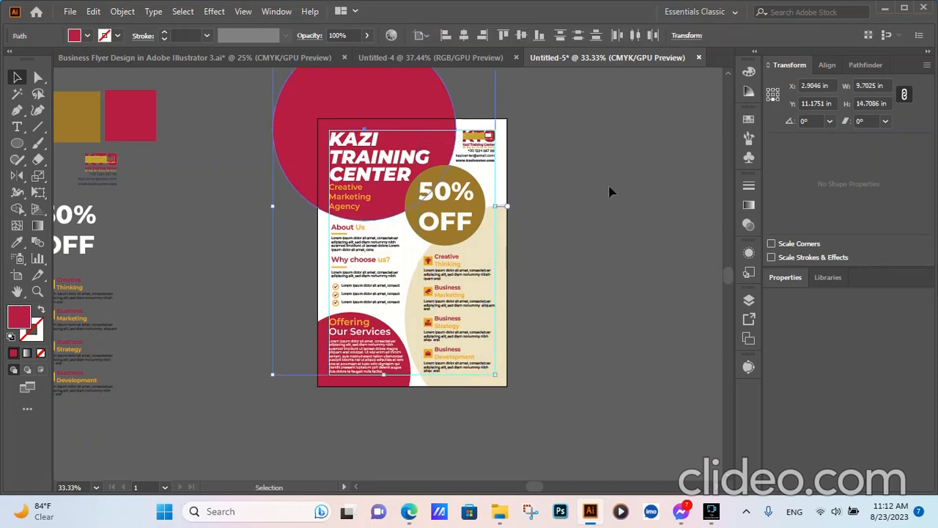
key(a)
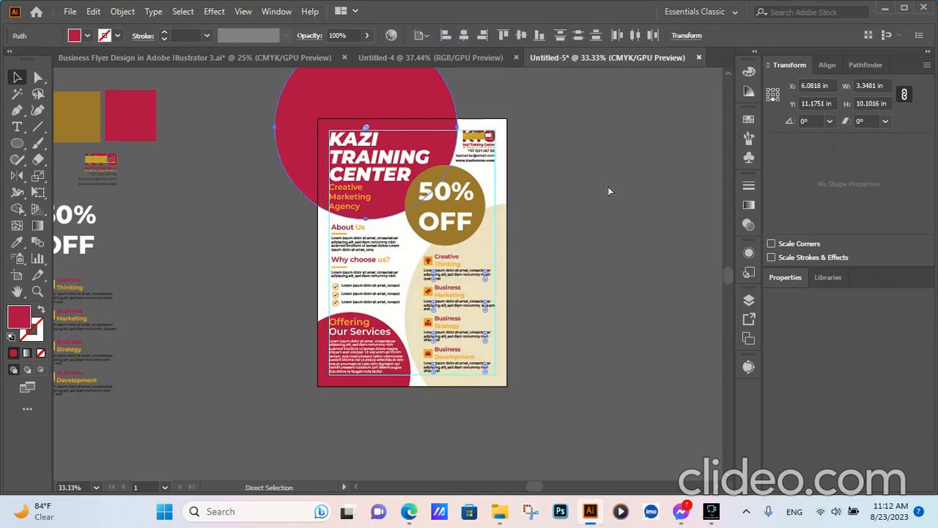
key(Up)
key(Up)
key(Up)
key(Up)
key(Up)
key(Up)
key(Up)
key(Up)
key(Up)
key(Up)
key(Up)
key(Up)
key(Up)
key(Up)
key(Left)
key(Left)
key(Left)
key(Left)
key(Left)
key(Left)
key(Left)
key(Left)
key(Left)
key(Left)
key(Left)
key(Left)
key(Left)
key(Left)
key(Left)
key(Left)
key(Left)
key(Left)
key(Left)
key(Left)
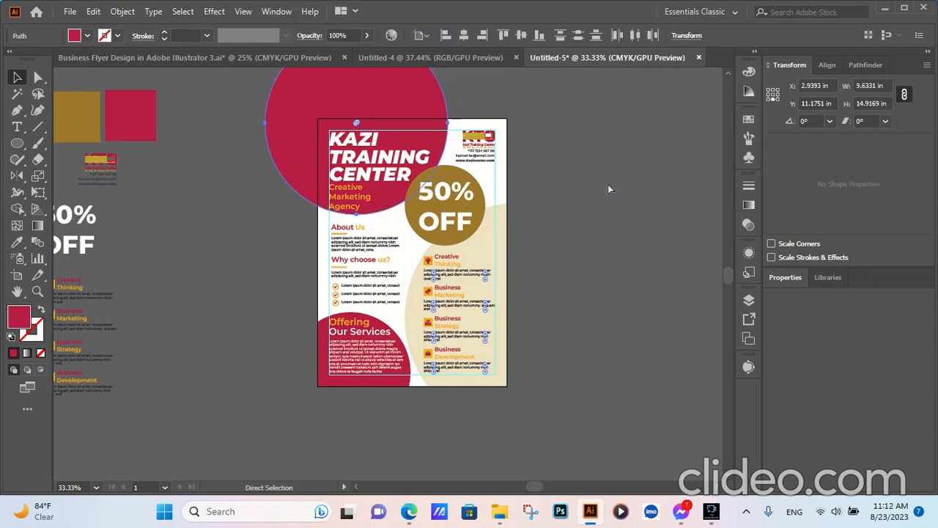
Undo the crimson circle moves, the circle trims and the large gold circle's opacity change.
key(ctrl+z)
key(ctrl+z)
key(ctrl+z)
key(ctrl+z)
key(ctrl+z)
key(ctrl+z)
key(ctrl+z)
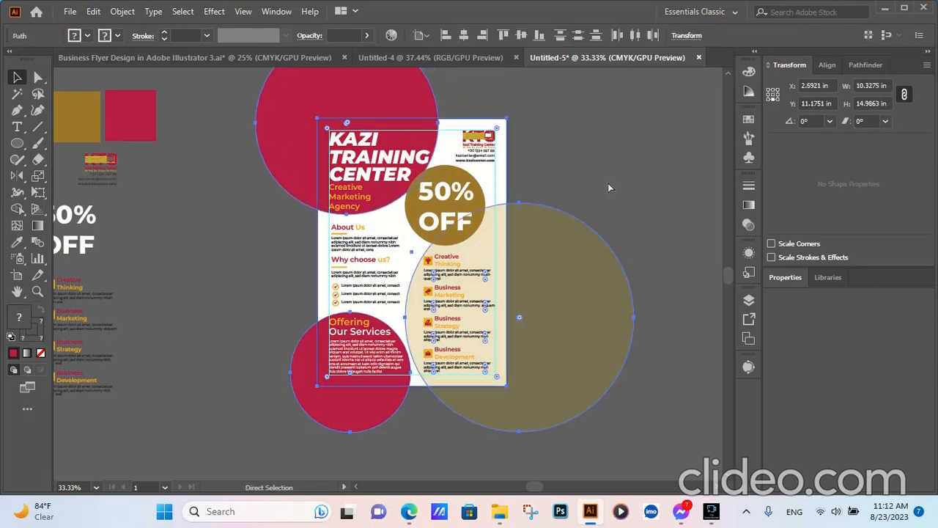
key(ctrl+z)
key(ctrl+z)
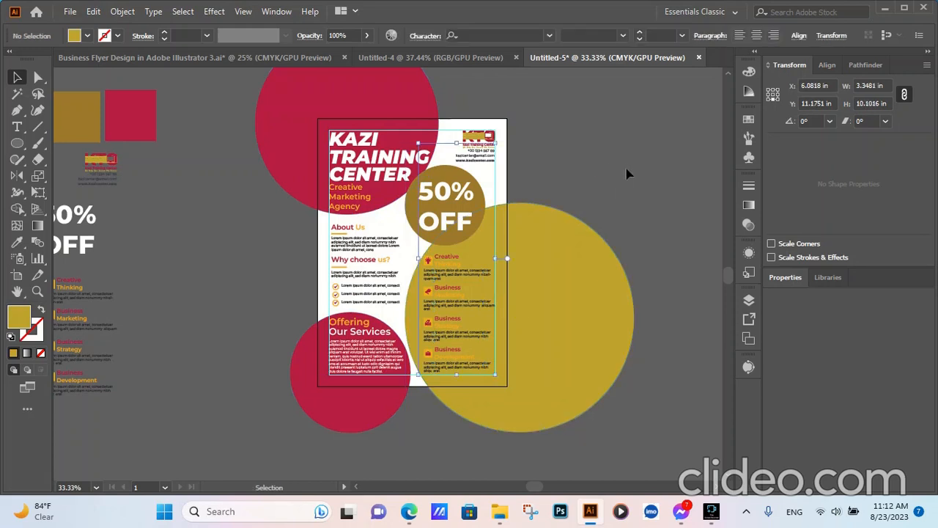
Trim the large gold circle and lower crimson circle to the white background rectangle with the Shape Builder tool.
click(568, 308)
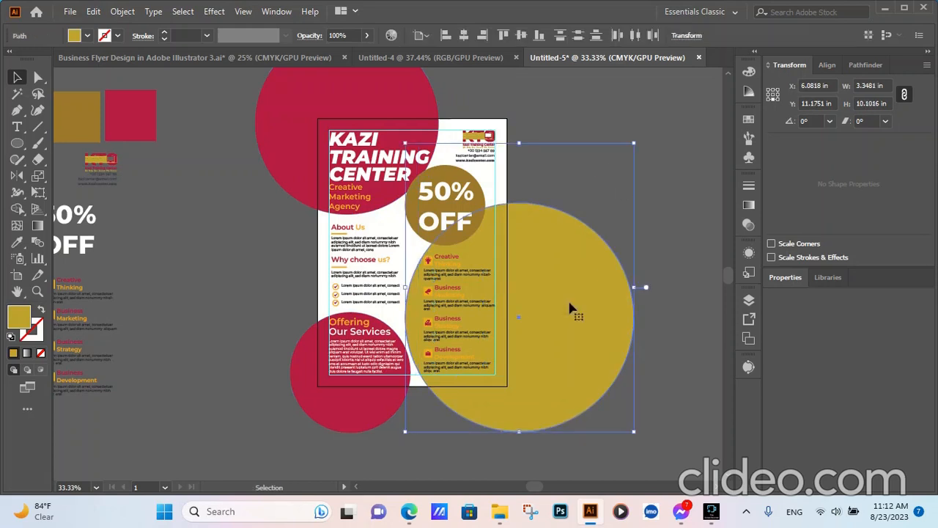
shift+click(330, 399)
shift+click(398, 218)
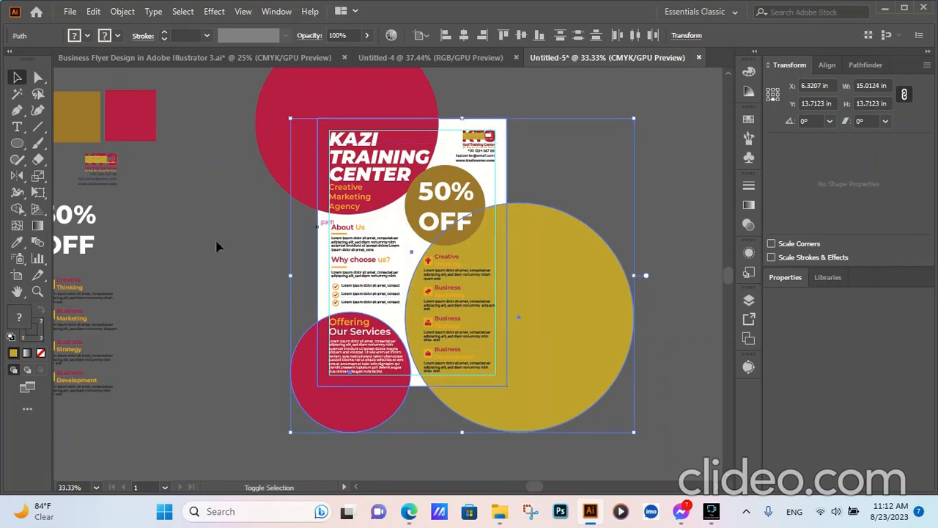
click(18, 213)
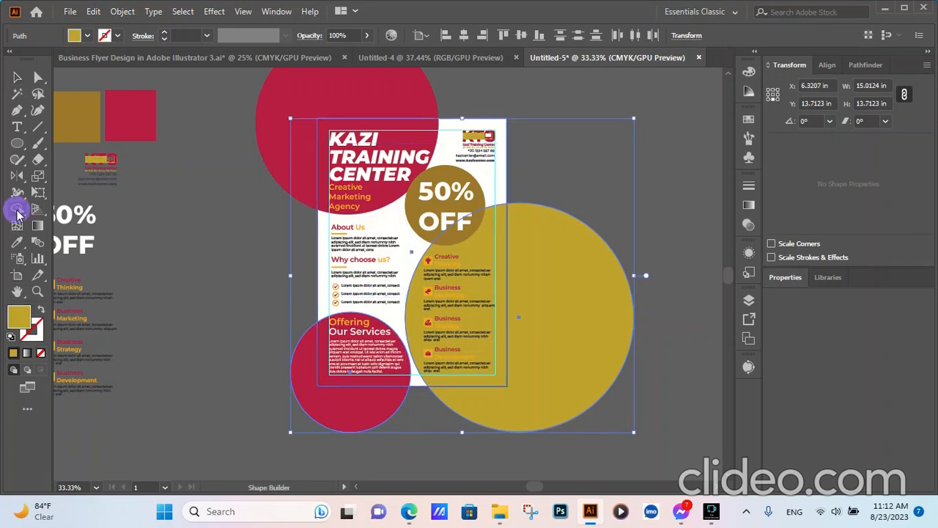
alt+click(336, 409)
alt+click(550, 409)
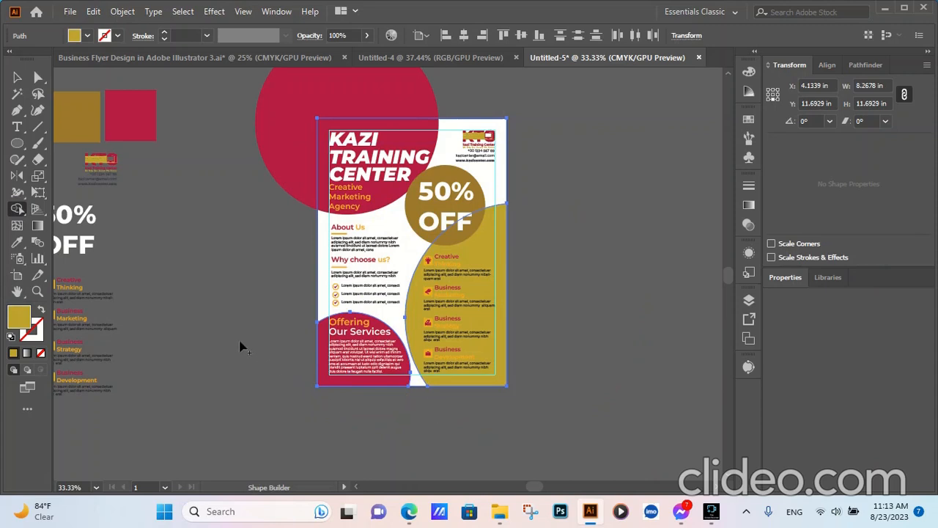
click(21, 81)
click(232, 287)
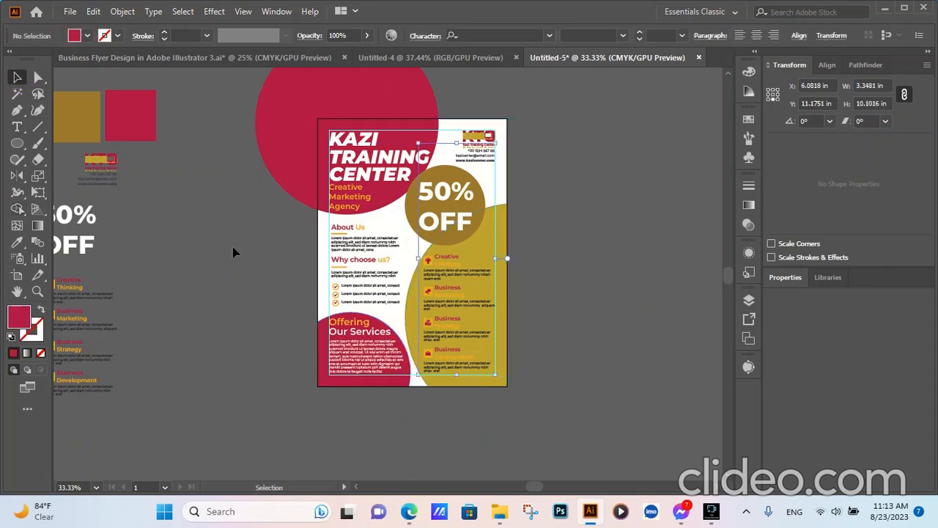
click(222, 209)
click(603, 275)
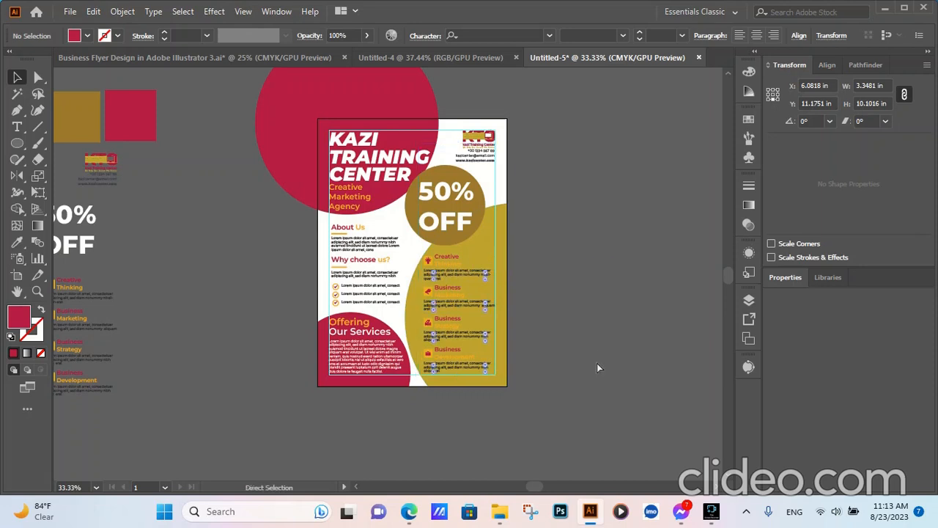
Undo the trims, the title text group's placement and the recent moves of the gold, brown and lower crimson circles.
key(ctrl+z)
key(ctrl+z)
key(ctrl+z)
key(ctrl+z)
key(ctrl+z)
key(ctrl+z)
key(ctrl+z)
key(ctrl+z)
key(ctrl+z)
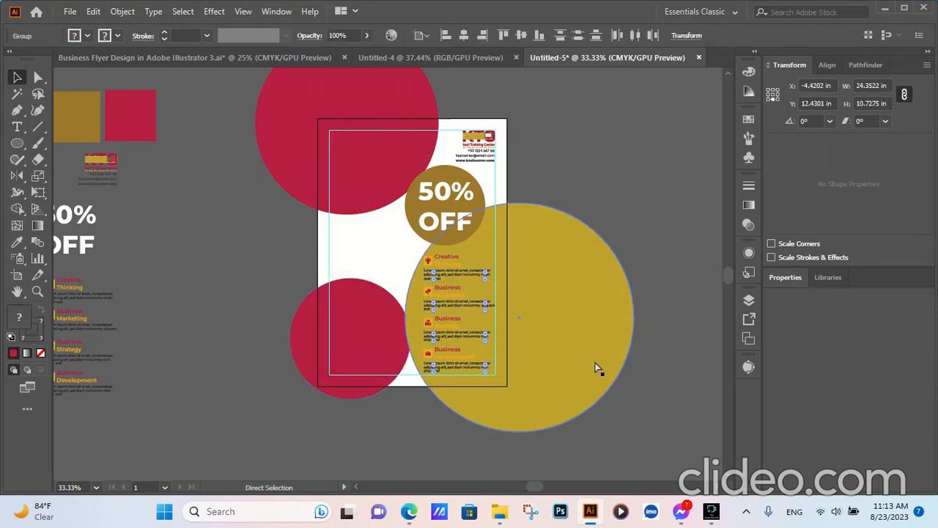
key(ctrl+z)
key(ctrl+z)
key(ctrl+z)
key(ctrl+z)
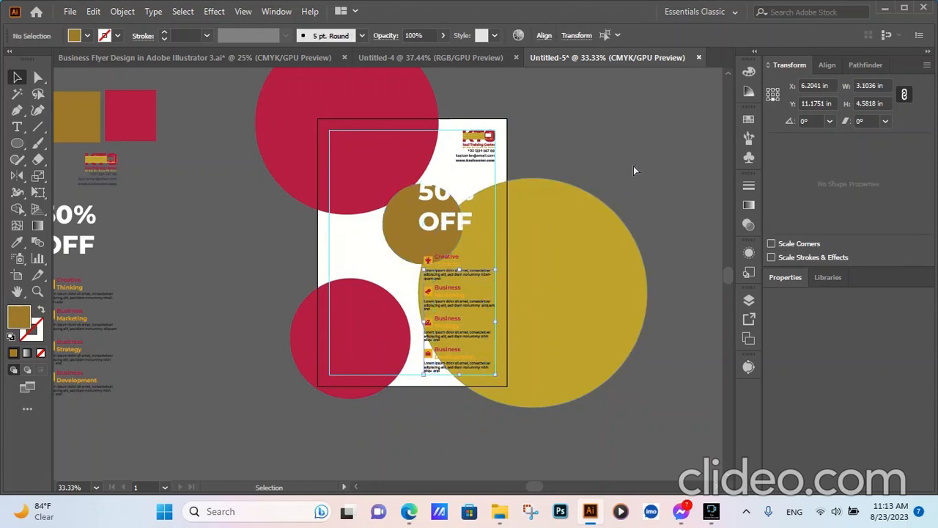
key(ctrl+z)
key(ctrl+z)
key(ctrl+z)
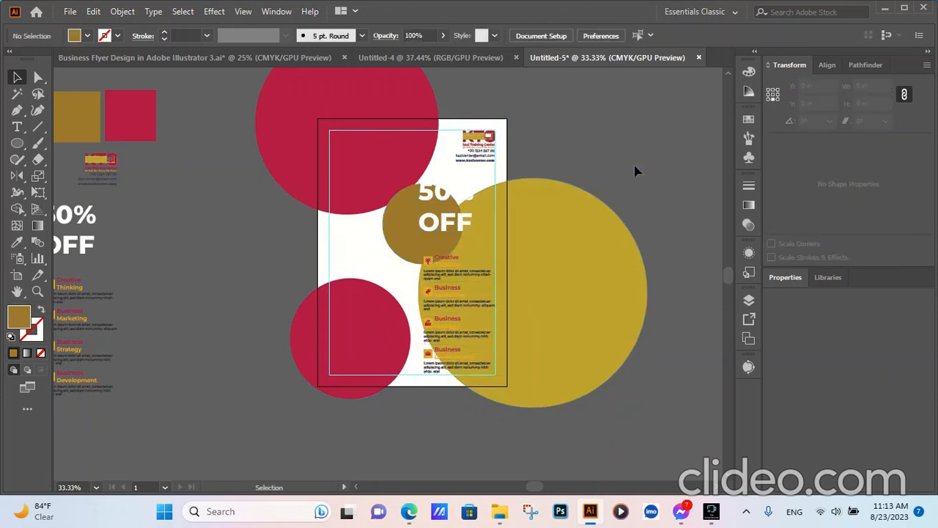
Move the large gold circle down and left so it sits behind the services list.
click(594, 330)
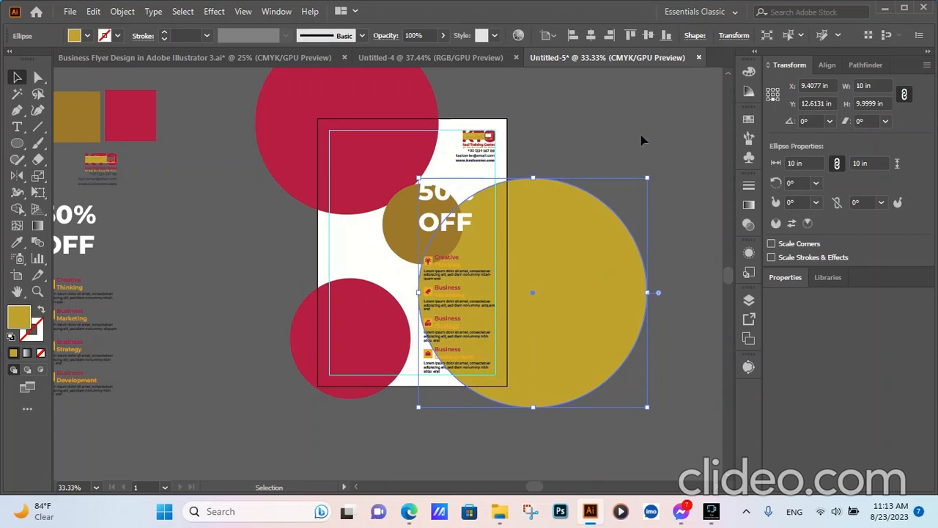
click(622, 152)
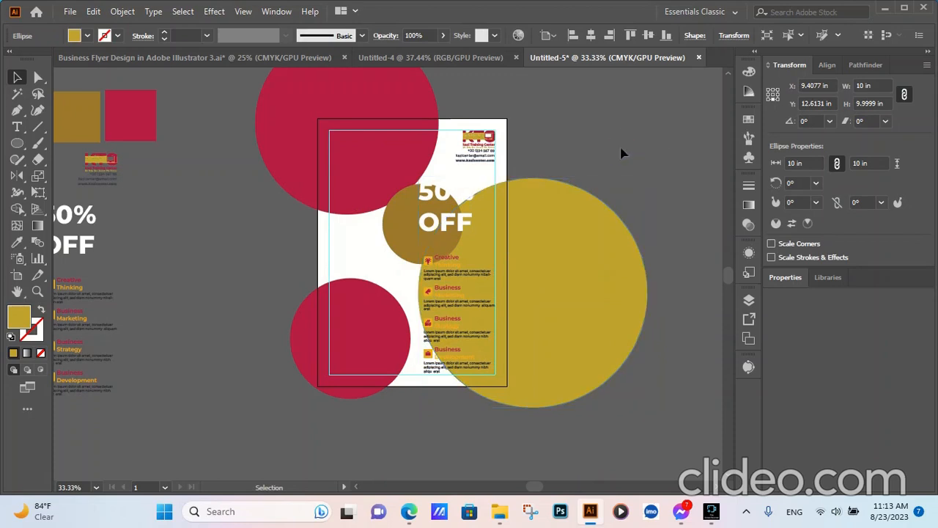
click(600, 349)
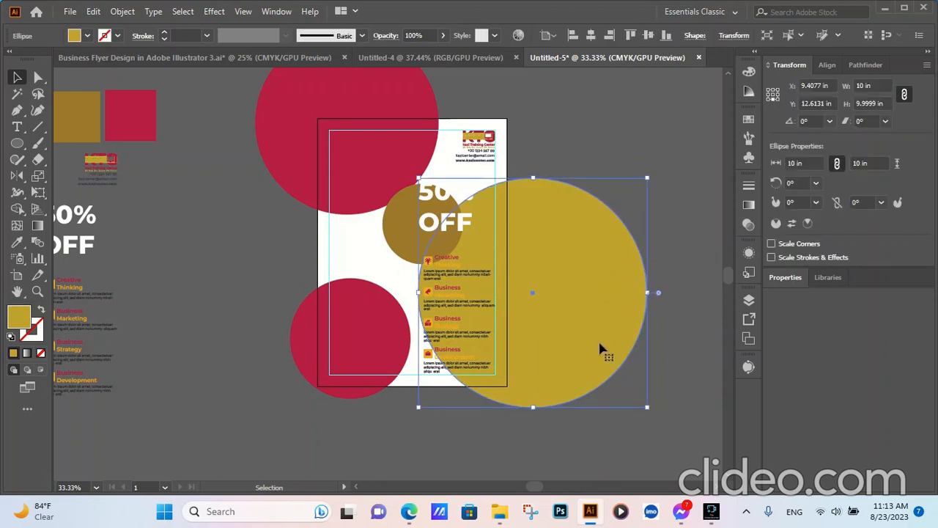
key(Down)
key(Down)
key(Down)
key(Down)
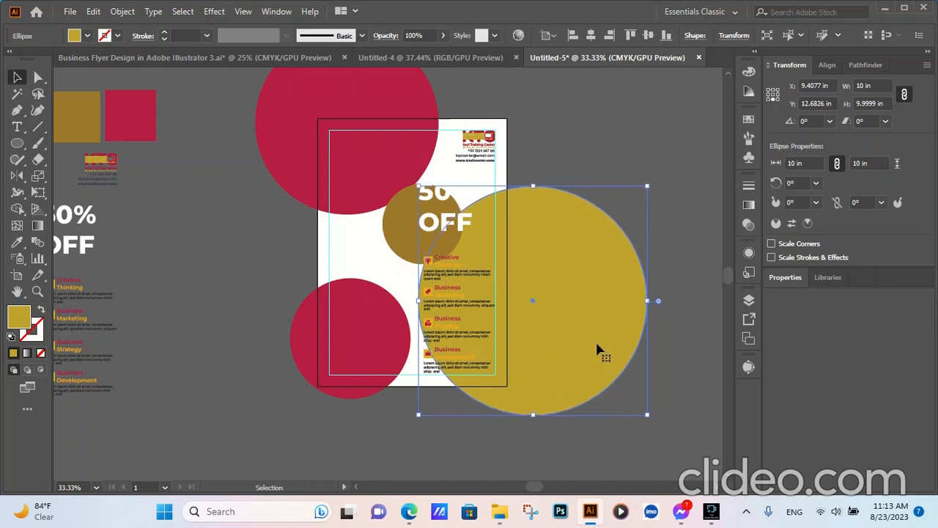
mouse_move(597, 351)
mouse_down()
mouse_move(587, 348)
mouse_move(588, 357)
mouse_up()
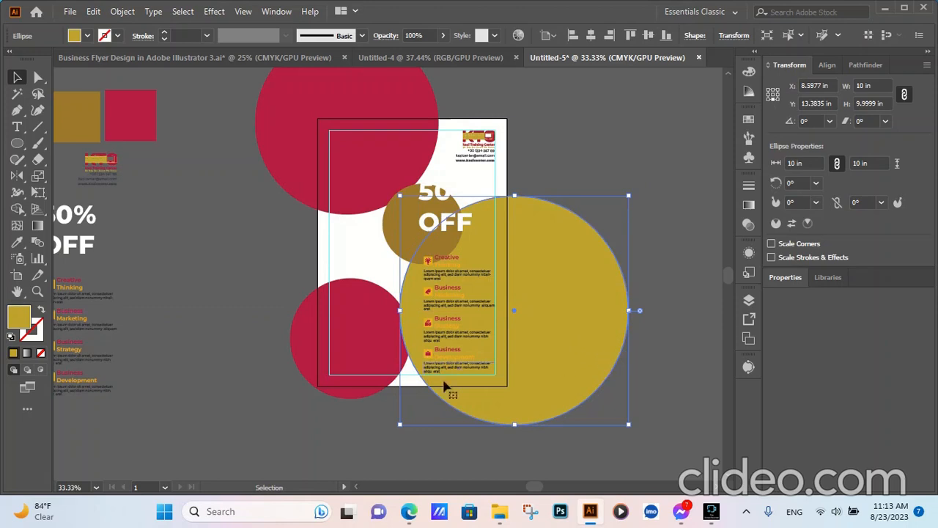
Shift the lower crimson circle left and slightly down, and center the brown circle behind the "50% OFF" text.
click(309, 358)
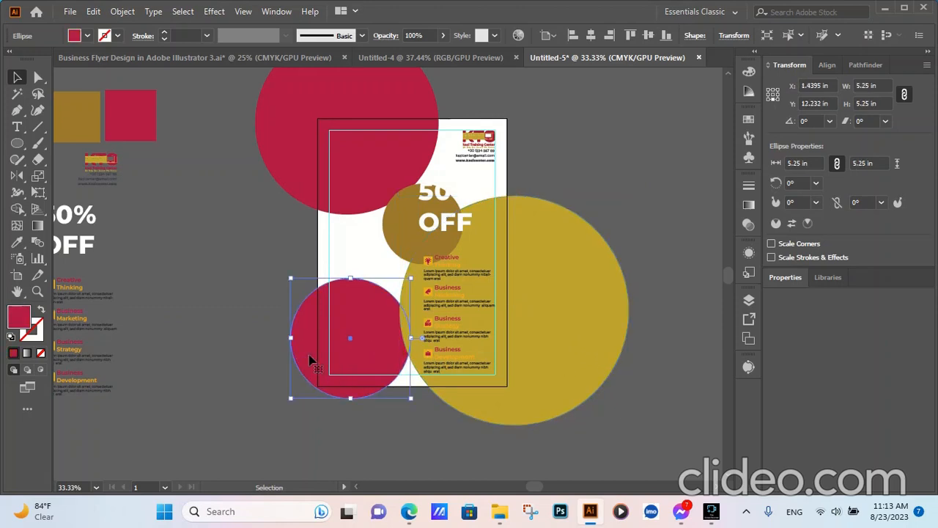
drag(309, 357, 292, 365)
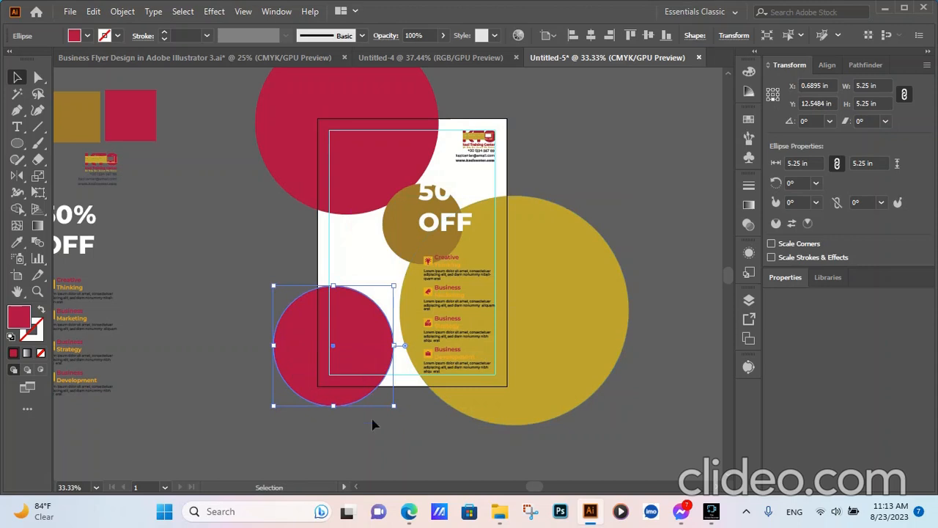
scroll(390, 421, down, 1)
drag(391, 271, 431, 258)
click(593, 234)
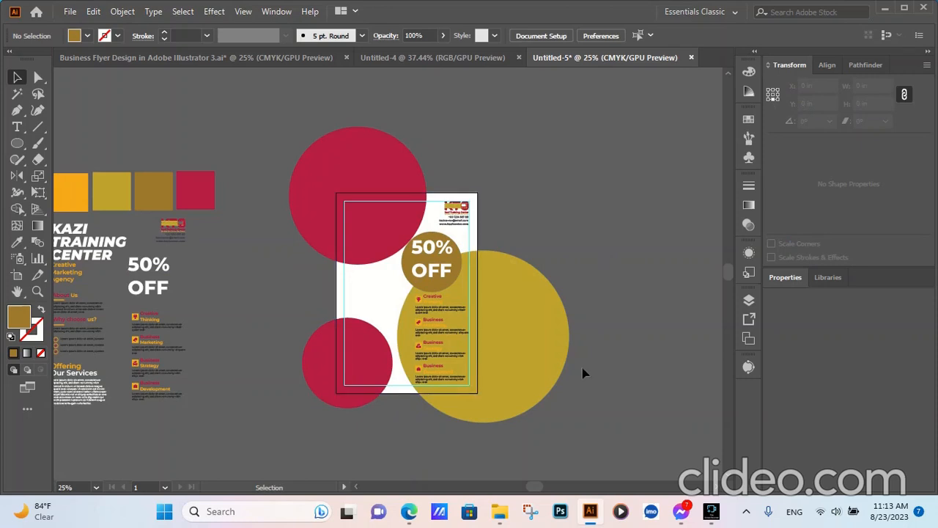
click(544, 346)
click(612, 245)
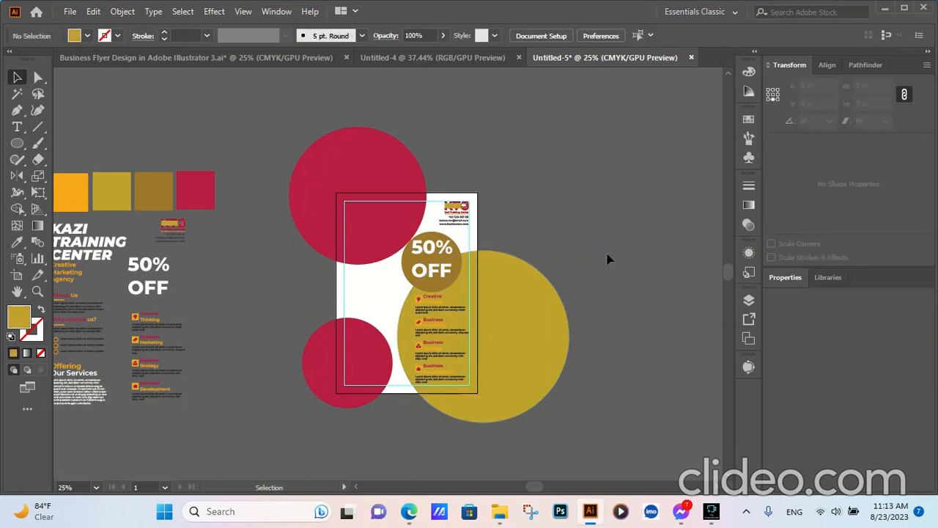
Copy the "KAZI TRAINING CENTER" text group onto the artboard at the left margin and bring it to the front.
click(96, 251)
drag(95, 251, 387, 229)
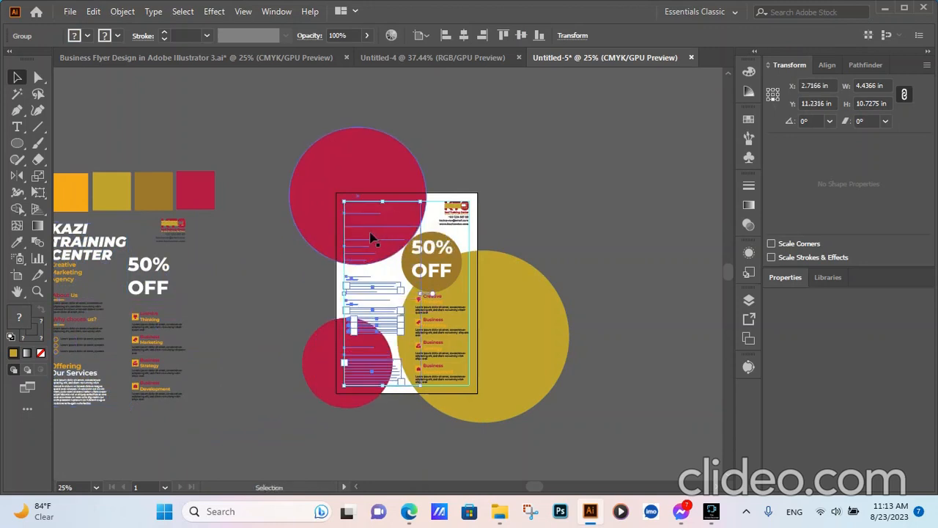
right_click(369, 229)
mouse_move(439, 398)
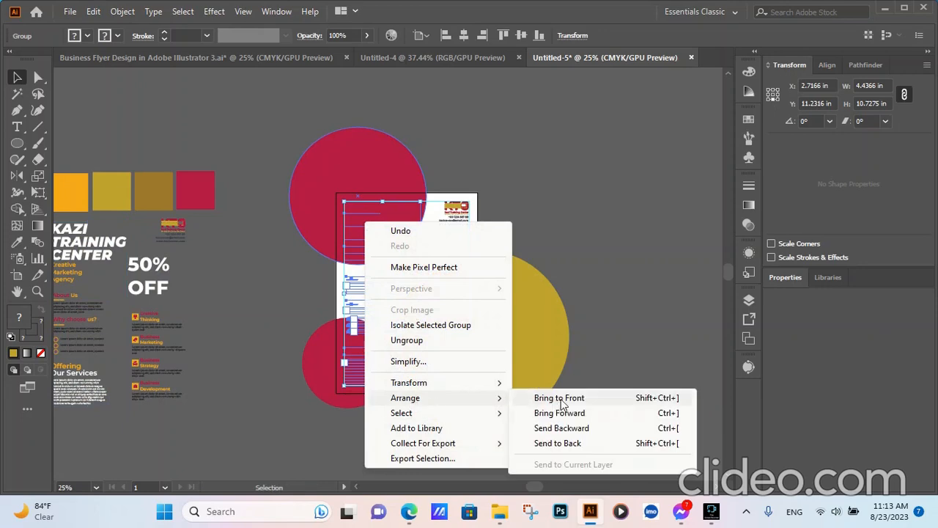
click(559, 399)
click(241, 387)
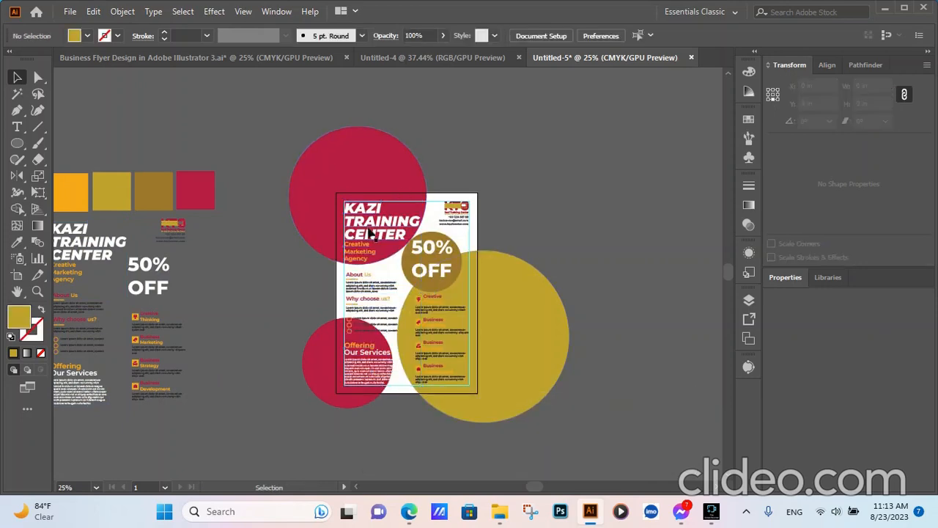
Fine-tune the title text group's position so it aligns with the top-left corner of the margin guides.
scroll(363, 235, up, 4)
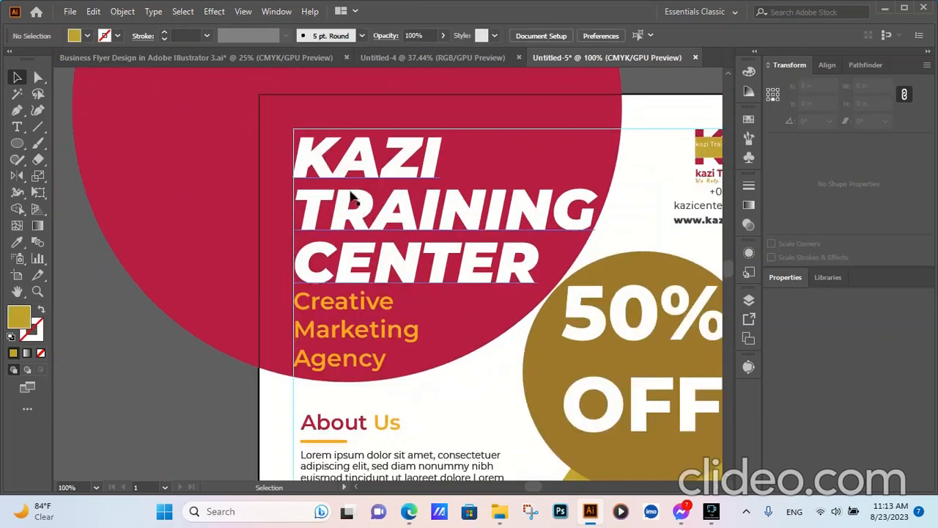
mouse_move(344, 164)
mouse_down()
mouse_move(353, 178)
mouse_move(349, 168)
mouse_up()
click(351, 169)
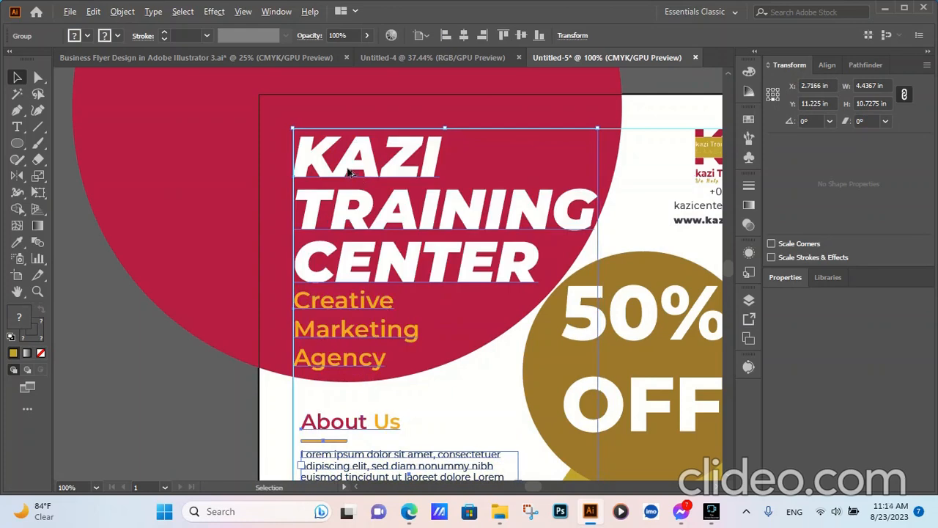
key(ctrl+minus)
key(ctrl+minus)
key(ctrl+minus)
click(634, 198)
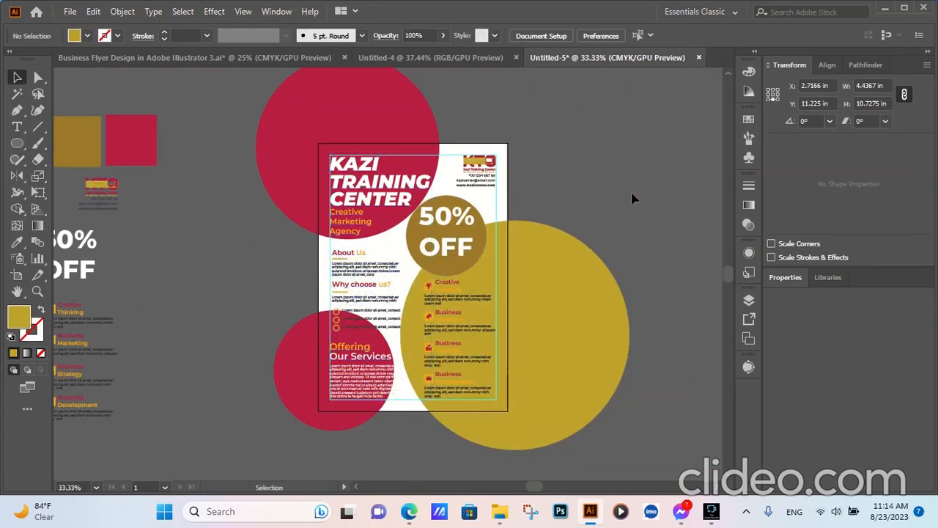
Move the lower crimson circle down and right behind the "Offering Our Services" text, to about X 1.31 in and Y 13.59 in.
scroll(350, 434, up, 1)
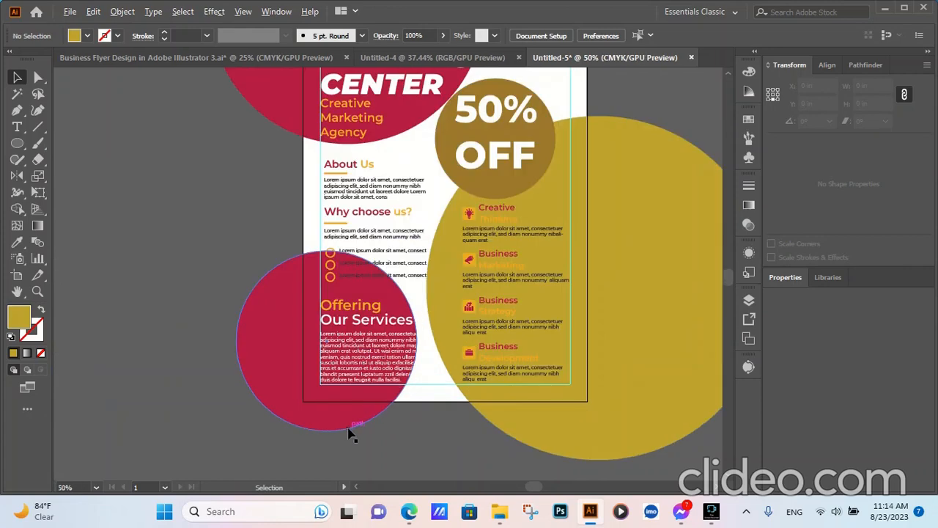
click(269, 367)
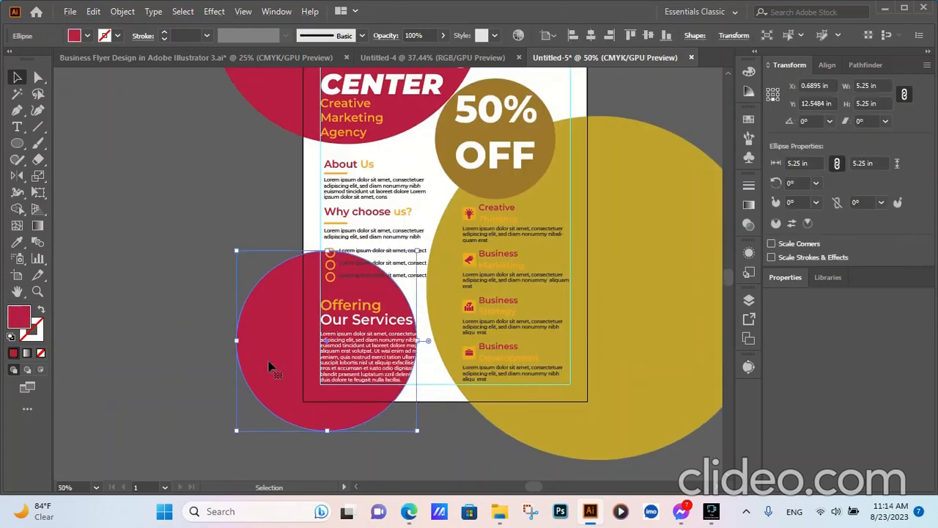
key(Down)
key(Down)
key(Down)
key(Down)
key(Down)
key(Down)
key(Down)
key(Down)
key(Down)
key(Down)
key(Down)
key(Down)
key(Down)
key(Down)
key(Down)
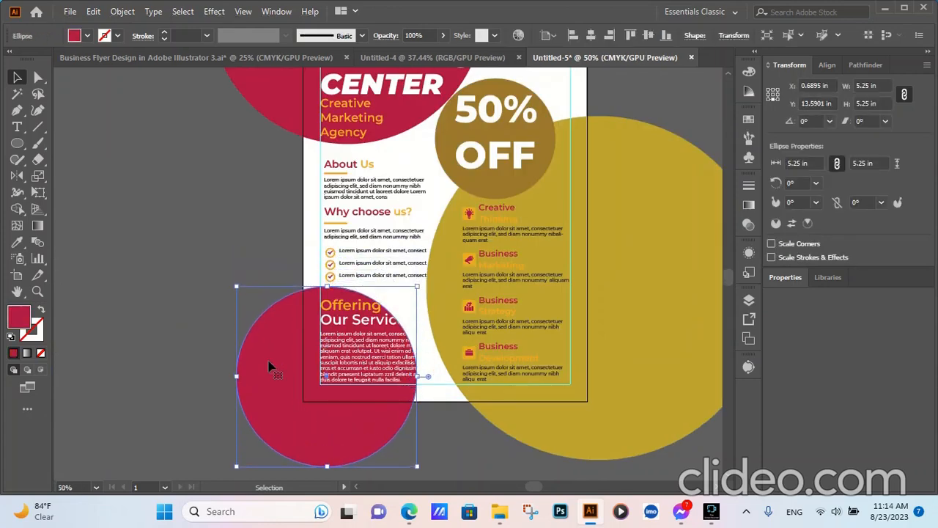
key(Right)
key(Right)
key(Right)
key(Right)
key(Right)
key(Right)
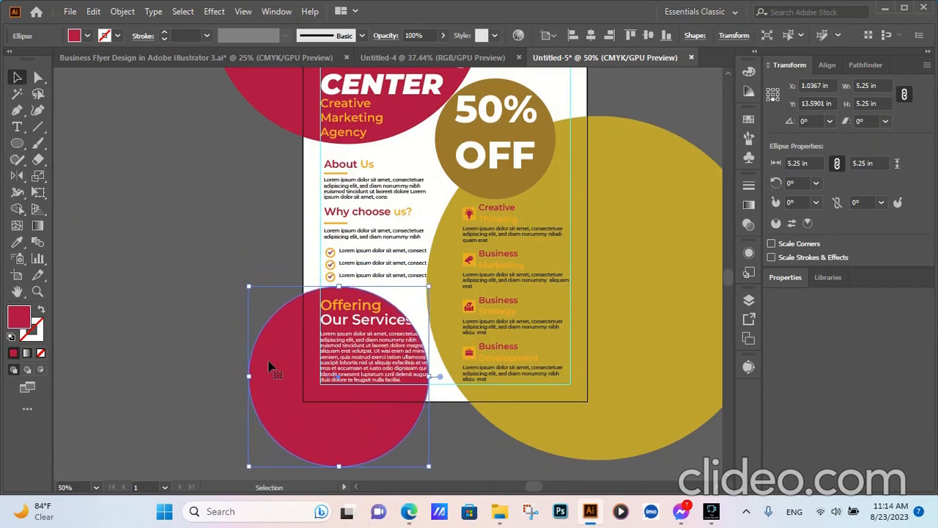
key(Right)
key(Right)
key(Right)
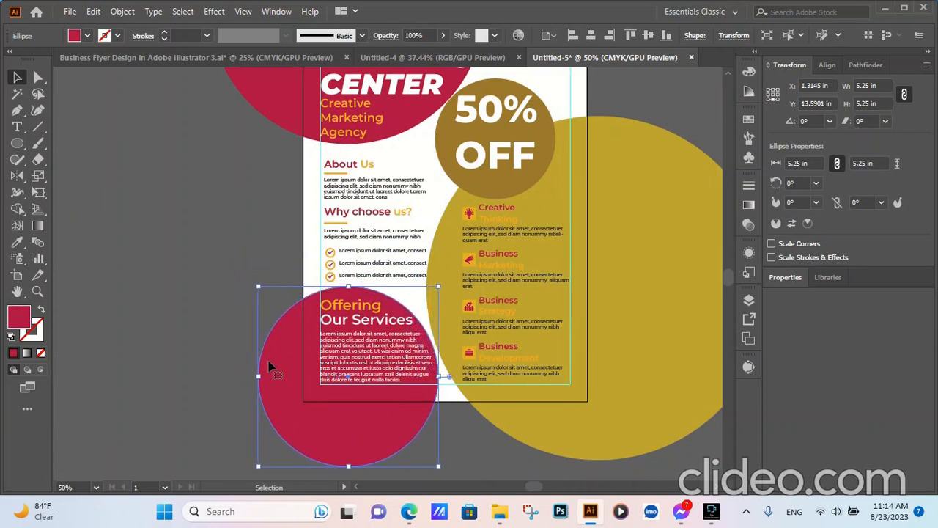
Nudge the lower crimson circle down to about Y 13.66 in and deselect it.
key(Down)
key(Down)
key(Down)
key(Down)
key(Down)
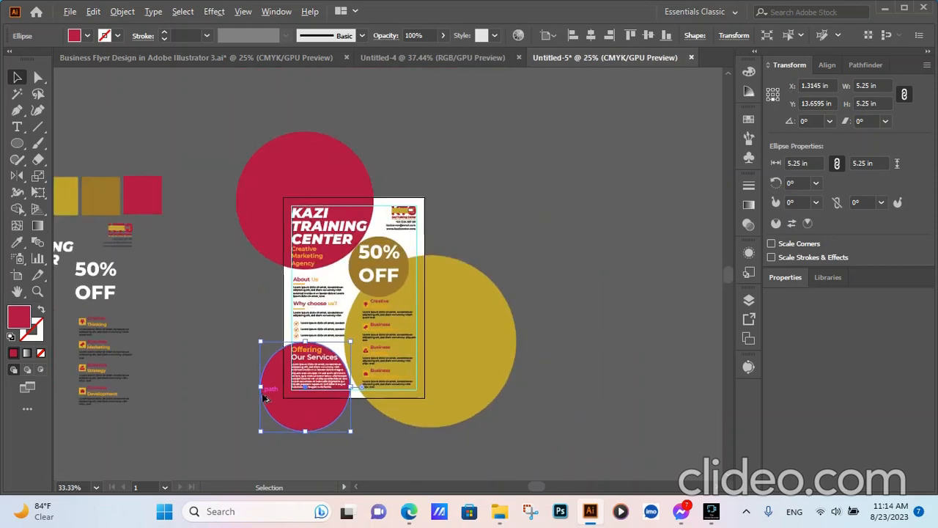
scroll(279, 386, down, 2)
click(609, 291)
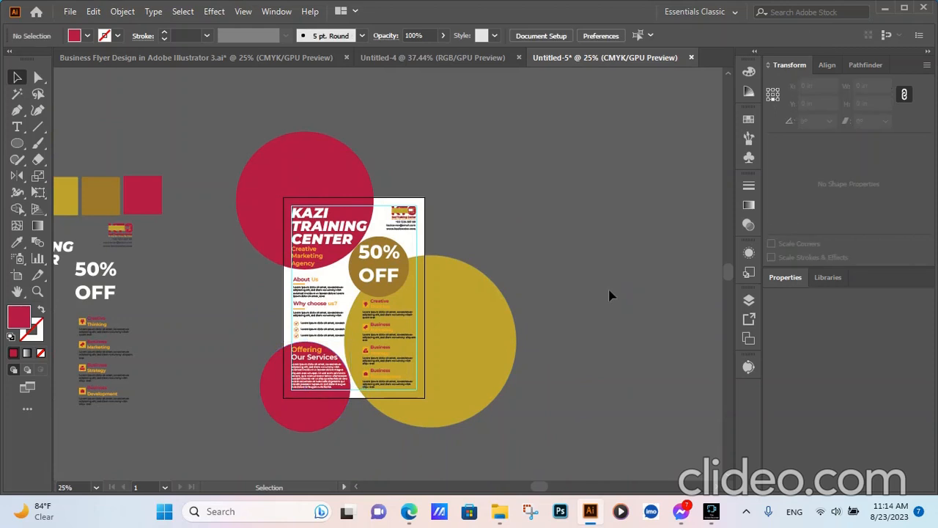
Set the opacity of the large gold circle to 25%.
click(478, 364)
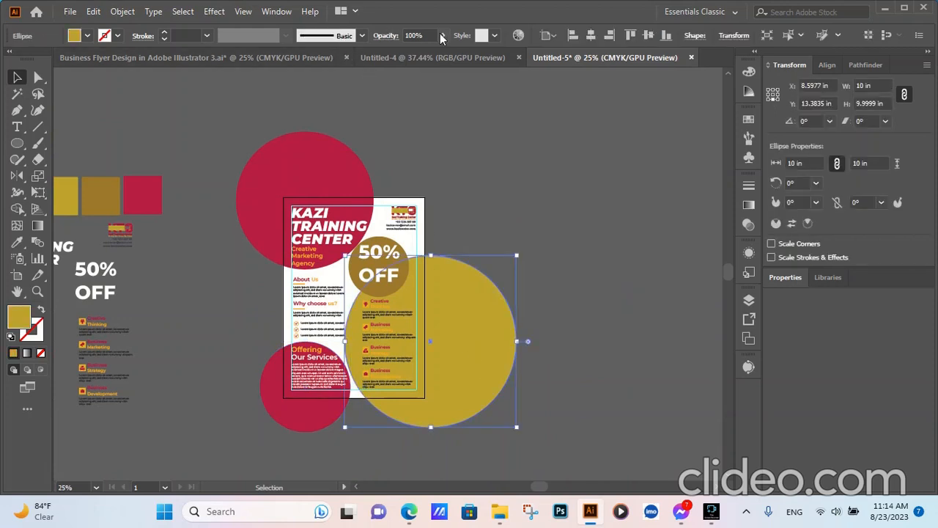
drag(427, 32, 397, 35)
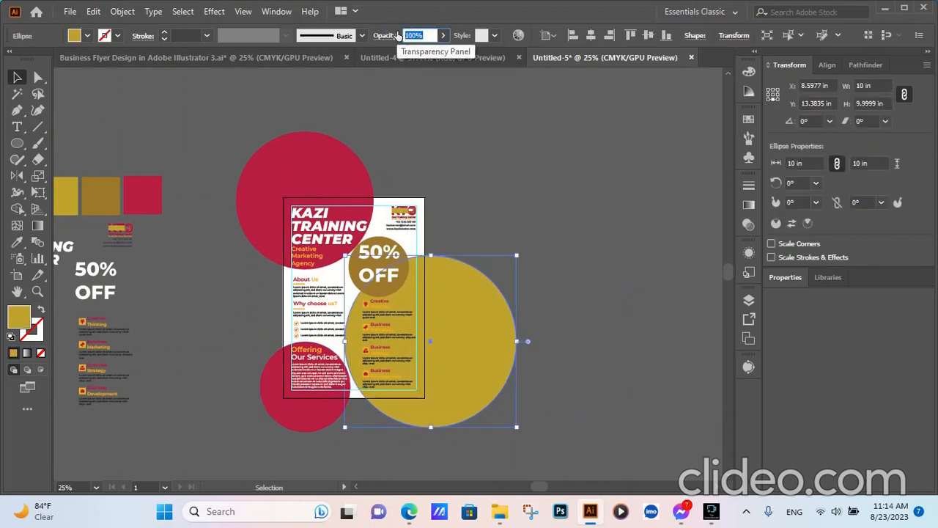
text(25)
click(503, 139)
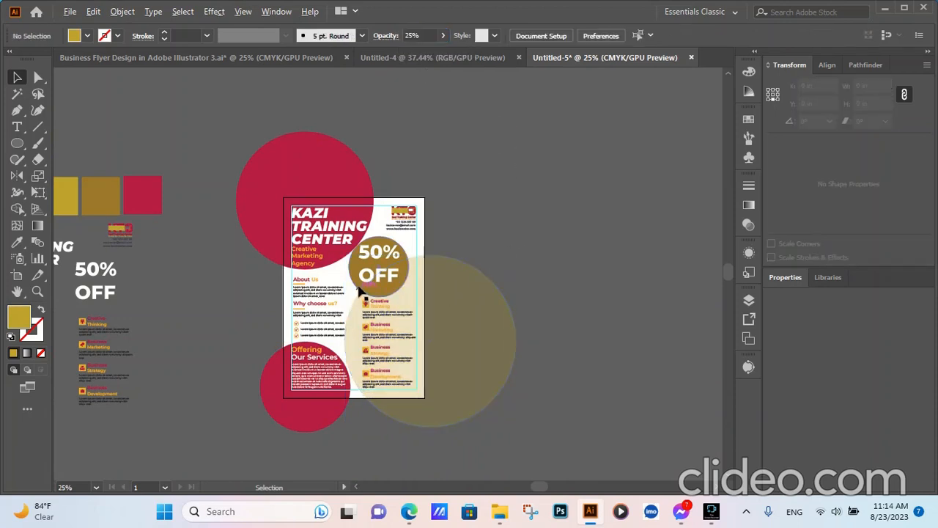
Nudge the upper crimson circle right and down behind the title text, to about X 2.05 in and Y 4.47 in.
scroll(359, 286, up, 2)
scroll(604, 196, down, 1)
scroll(548, 294, up, 1)
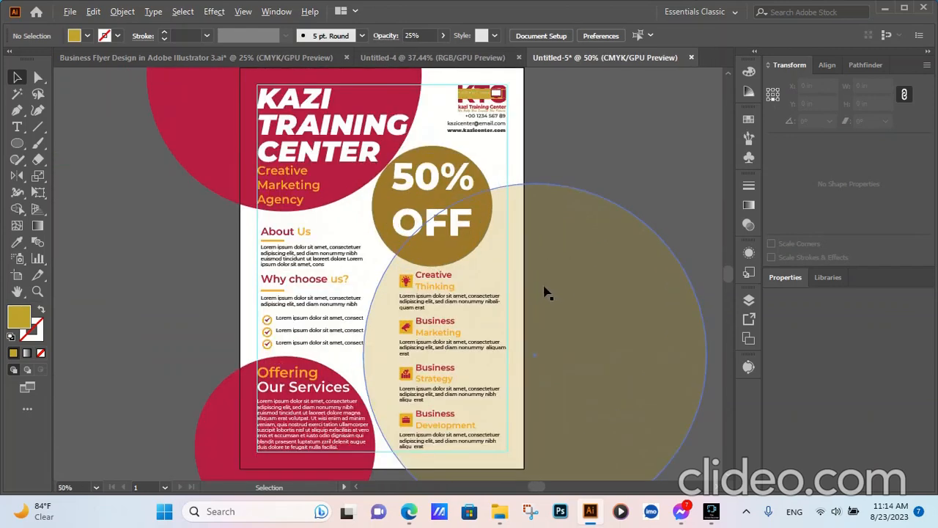
click(354, 180)
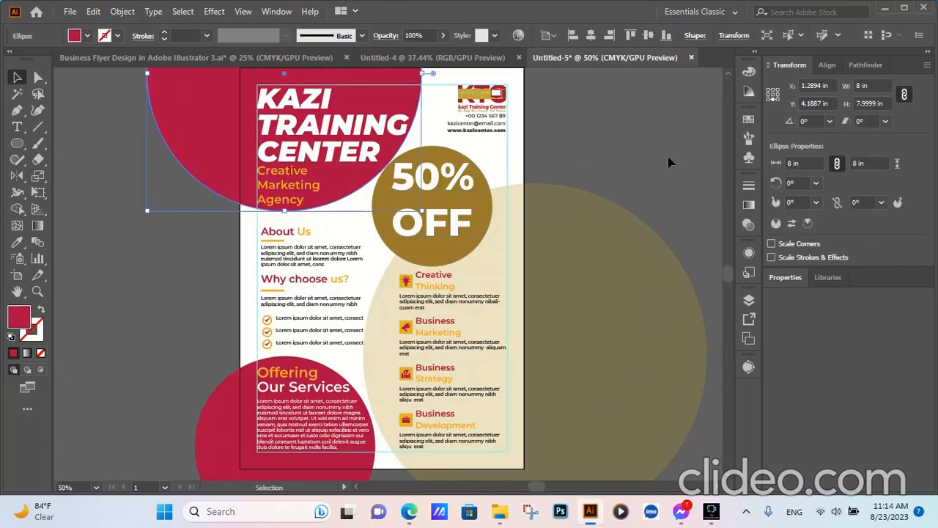
key(Right)
key(Right)
key(Right)
key(Right)
key(Right)
key(Right)
key(Right)
key(Right)
key(Right)
key(Right)
key(Right)
key(Right)
key(Right)
key(Right)
key(Right)
key(Right)
key(Right)
key(Right)
key(Right)
key(Right)
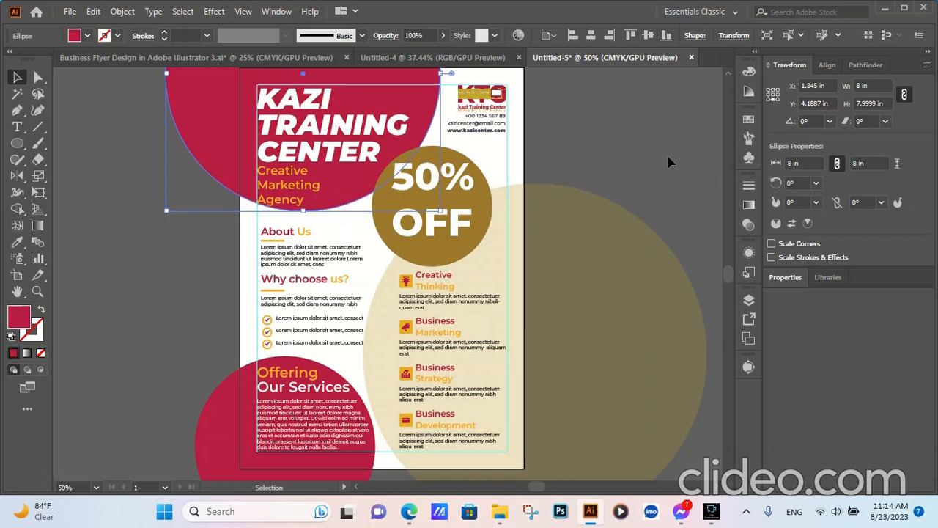
key(Down)
key(Down)
key(Down)
key(Down)
key(Down)
key(Left)
key(Left)
key(Left)
key(Left)
key(Left)
key(Left)
key(Left)
key(Left)
key(Left)
key(Left)
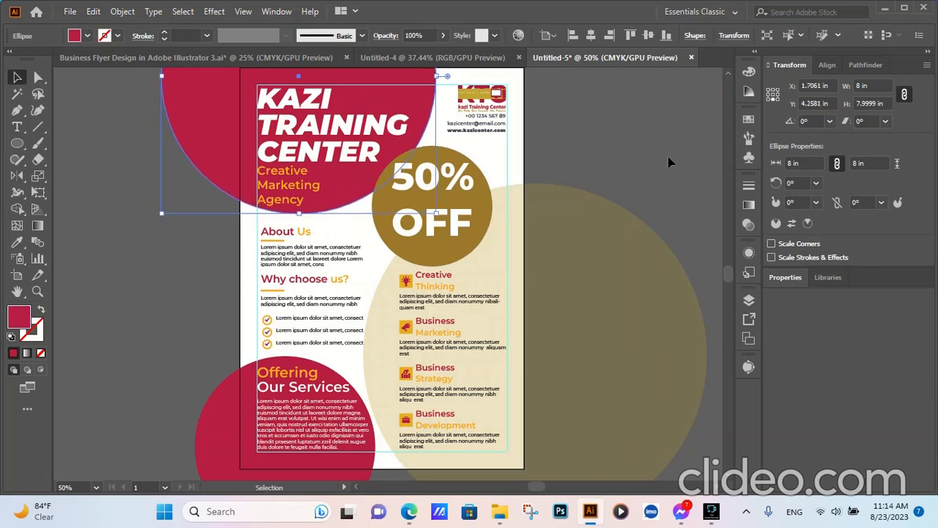
key(Down)
key(Down)
key(Down)
key(Down)
key(Down)
key(Down)
key(Down)
key(Down)
key(Down)
key(Down)
key(Down)
key(Down)
key(Down)
key(Down)
key(Down)
key(Down)
key(Down)
key(Down)
key(Down)
key(Down)
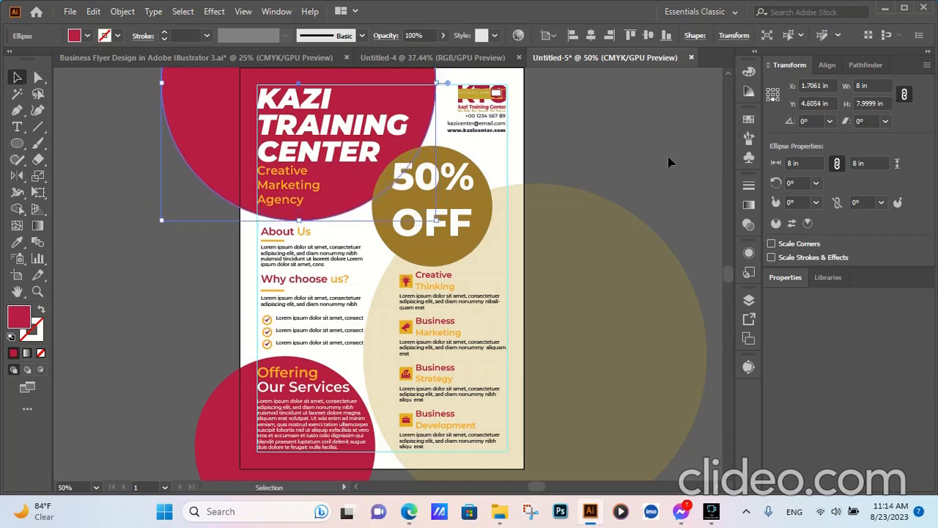
key(Up)
key(Up)
key(Up)
key(Up)
key(Up)
key(Up)
key(Up)
key(Up)
key(Up)
key(Up)
key(Right)
key(Right)
key(Right)
key(Right)
key(Right)
key(Right)
key(Right)
key(Right)
key(Right)
key(Right)
key(Right)
key(Right)
key(Right)
key(Right)
key(Right)
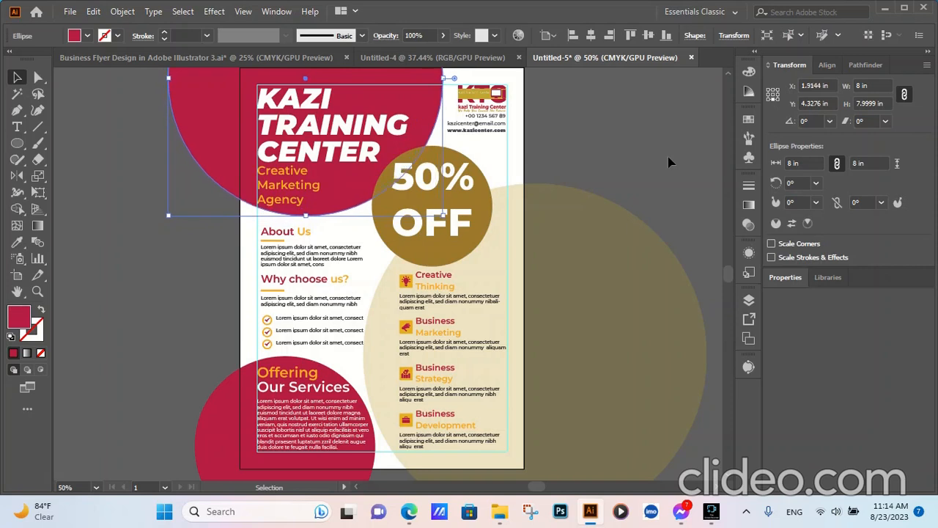
key(Down)
key(Down)
key(Down)
key(Down)
key(Down)
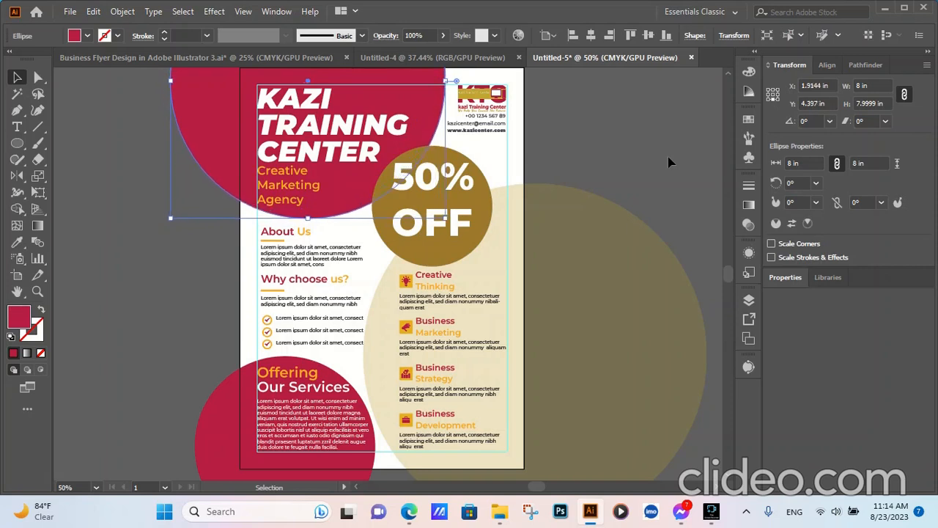
key(Right)
key(Right)
key(Right)
key(Right)
key(Right)
key(Down)
key(Down)
key(Down)
key(Down)
key(Down)
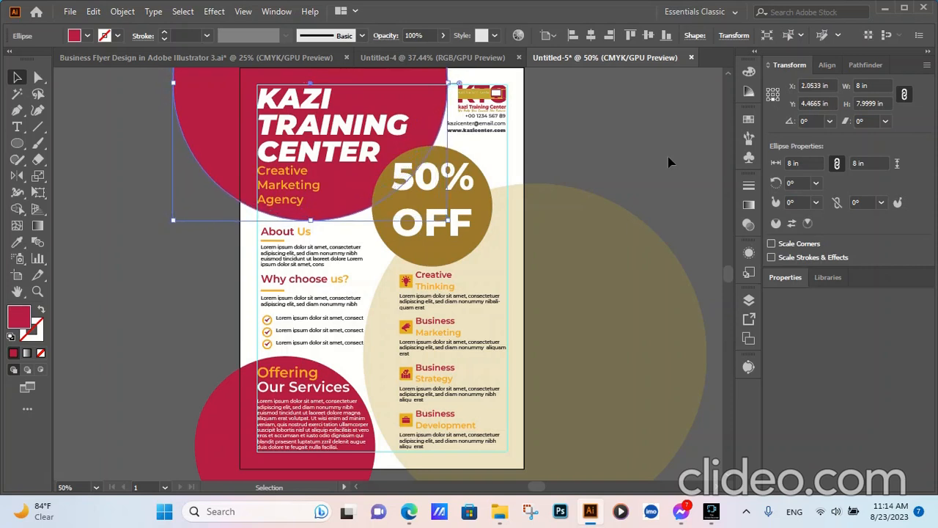
key(Right)
key(Right)
key(Right)
key(Right)
key(Right)
key(Left)
key(Left)
key(Left)
key(Left)
key(Left)
scroll(638, 180, down, 2)
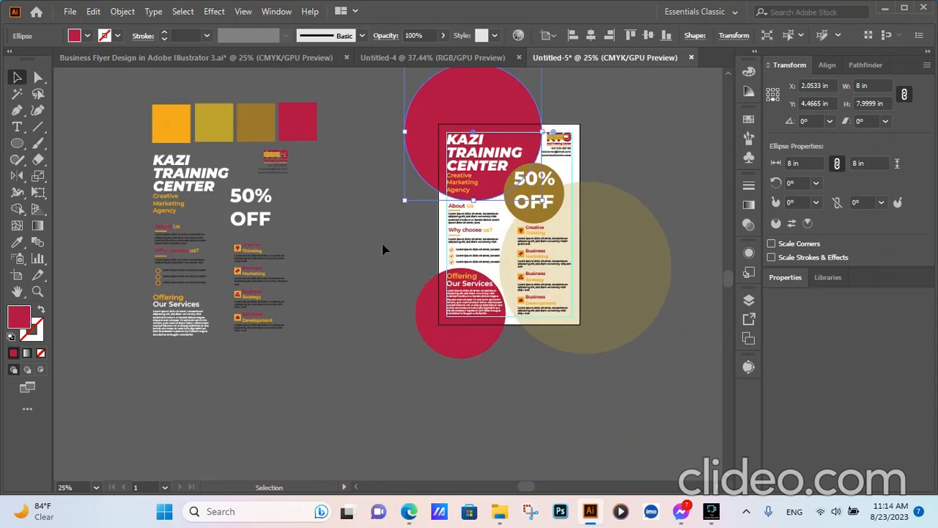
click(371, 351)
scroll(372, 353, down, 1)
scroll(541, 342, up, 1)
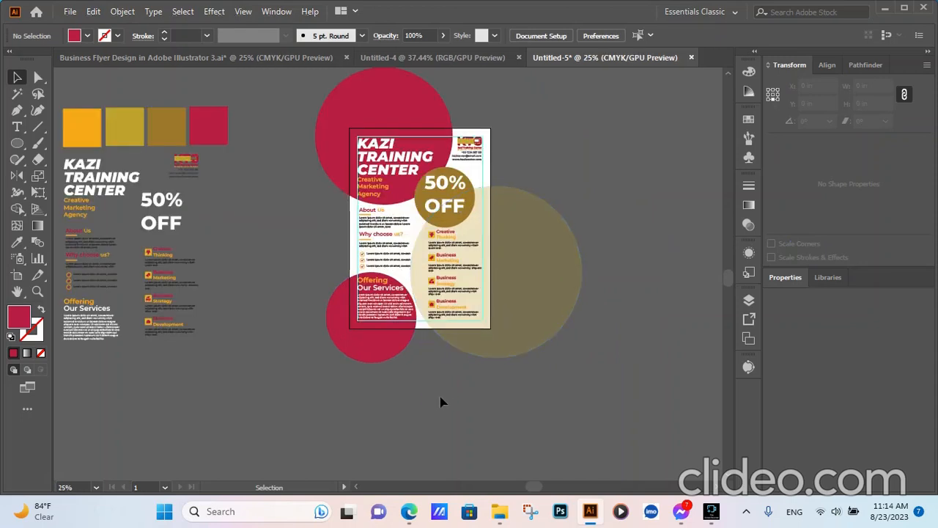
Trim the translucent gold circle to the page rectangle by removing its outside part with the Shape Builder.
click(555, 291)
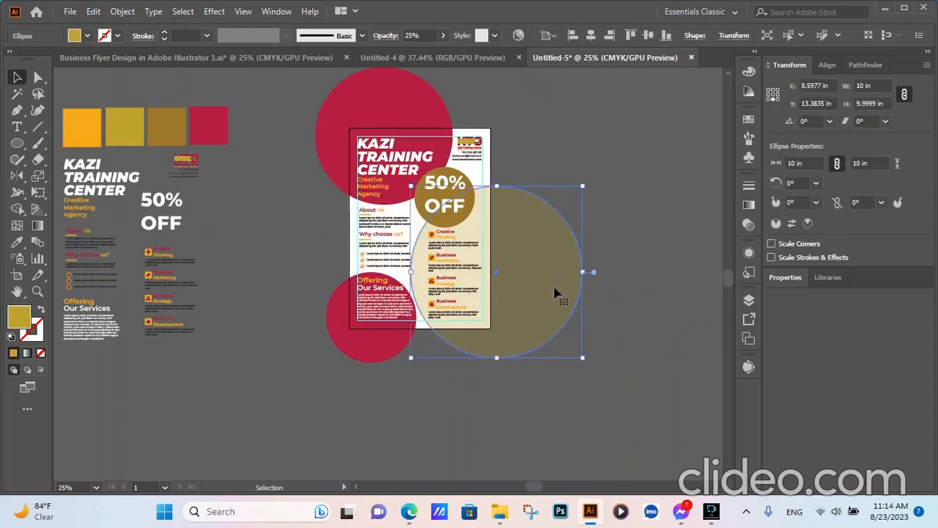
shift+click(473, 175)
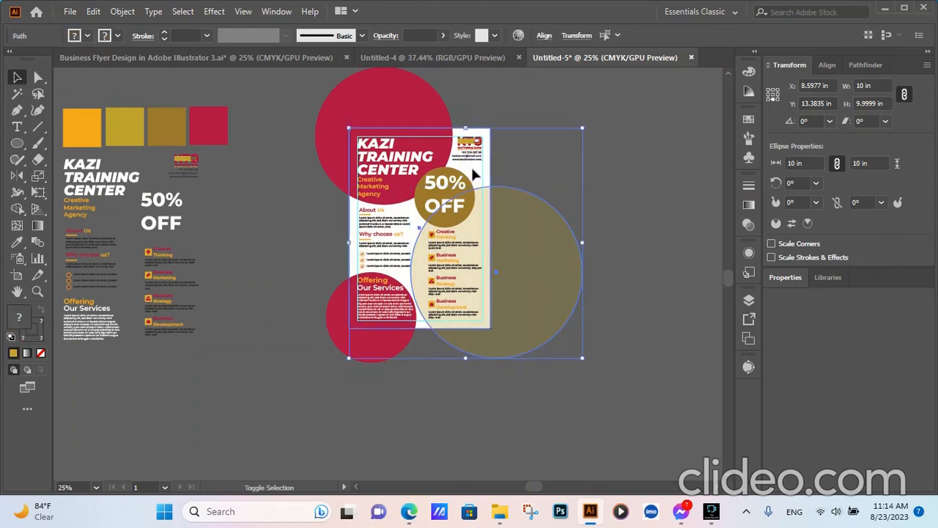
click(16, 212)
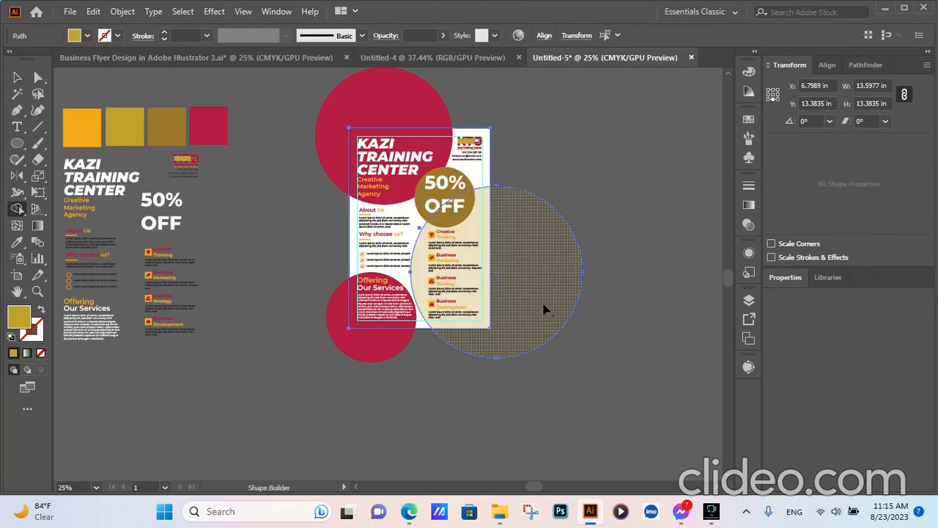
alt+click(540, 306)
click(16, 77)
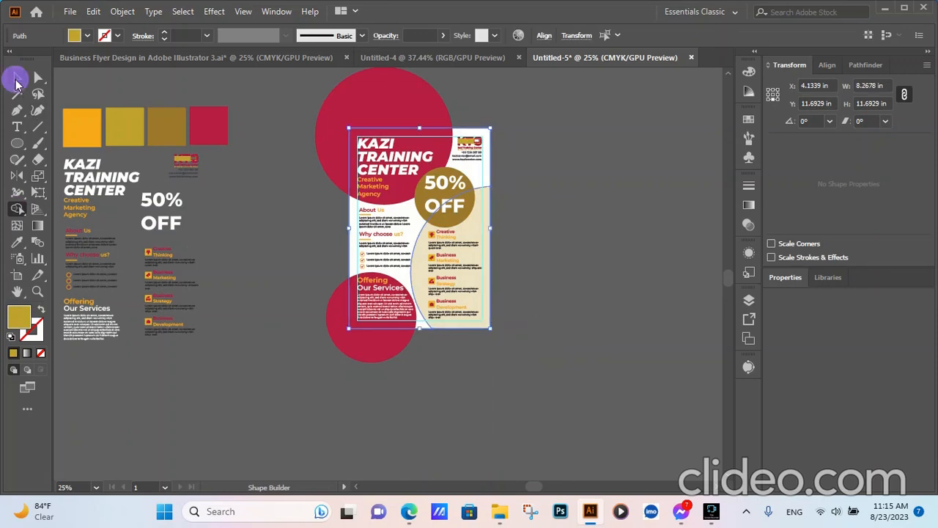
click(297, 337)
Trim the lower crimson circle to the page rectangle by removing its overhanging part with the Shape Builder.
click(367, 355)
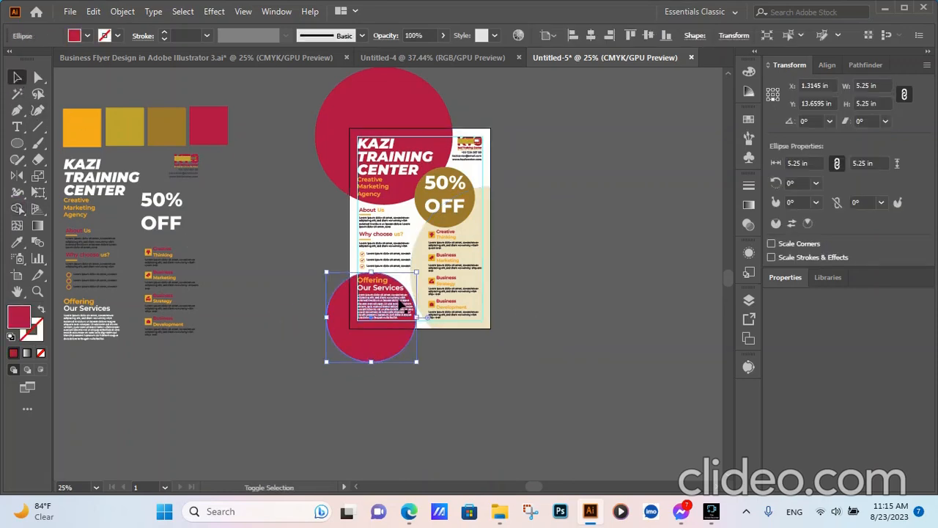
shift+click(409, 212)
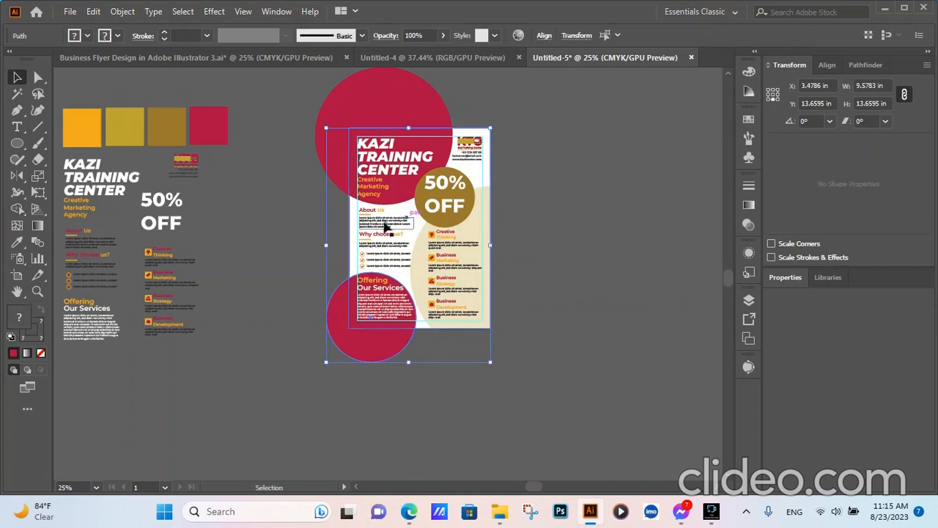
click(16, 208)
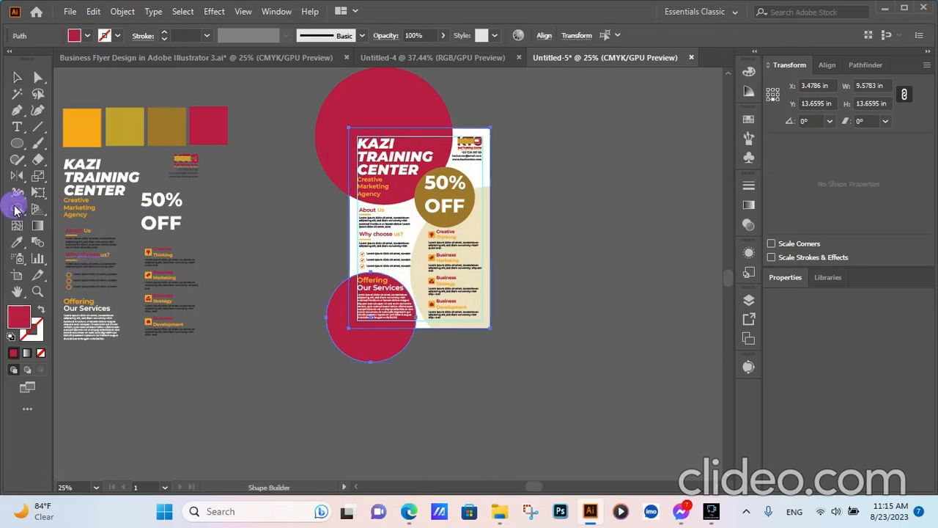
click(382, 346)
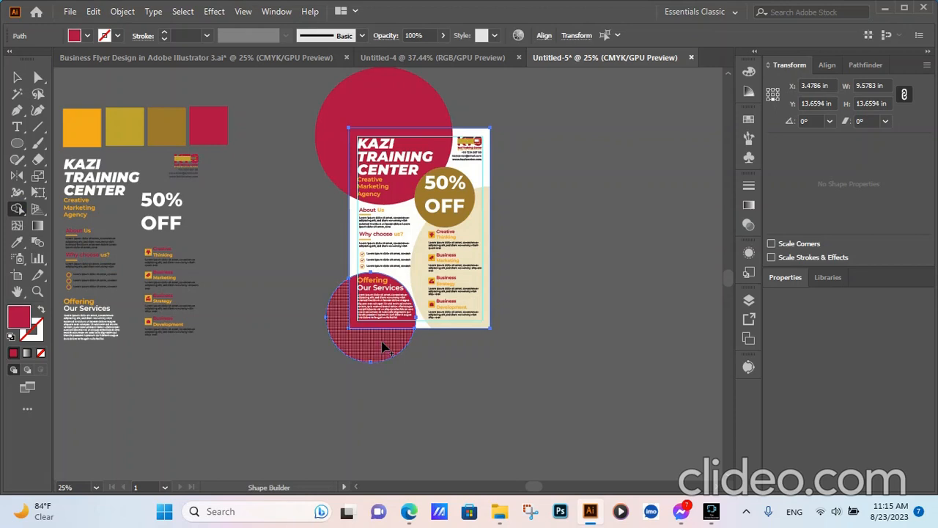
alt+click(382, 350)
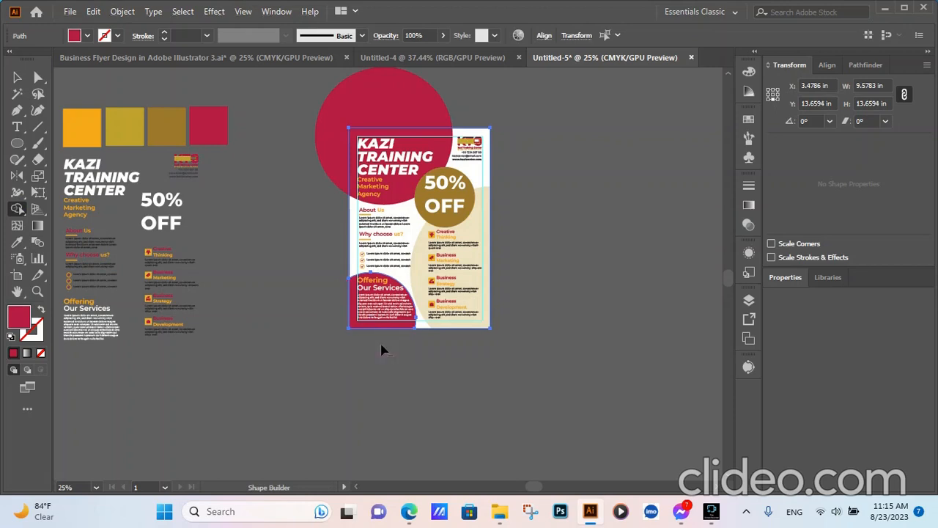
click(17, 79)
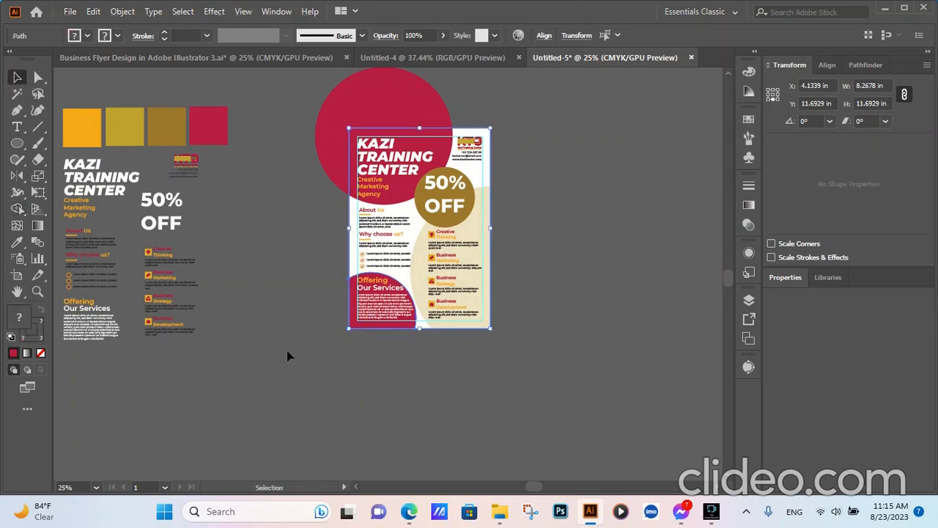
click(306, 385)
click(391, 97)
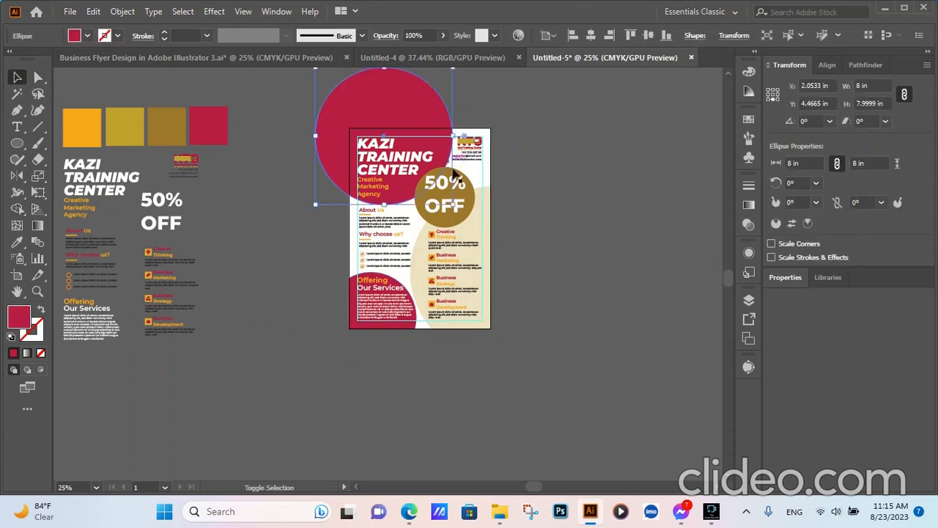
shift+click(477, 174)
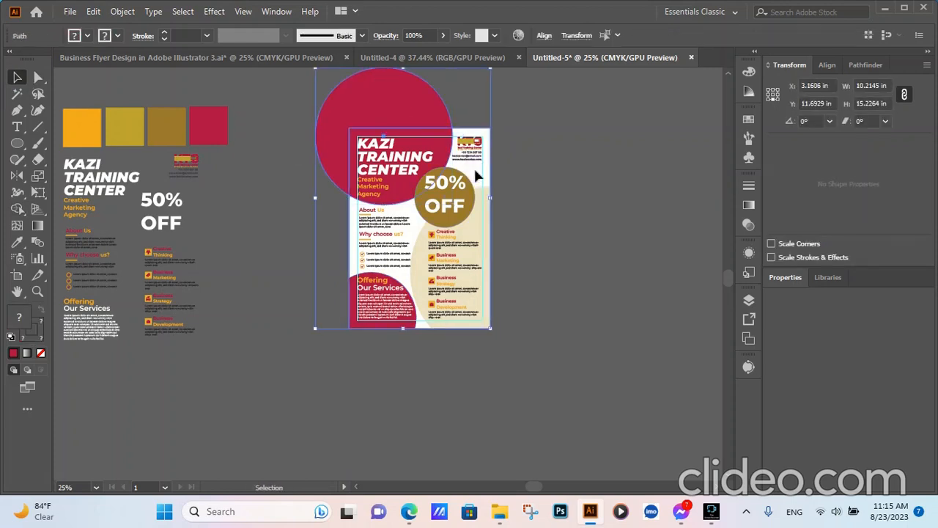
click(575, 204)
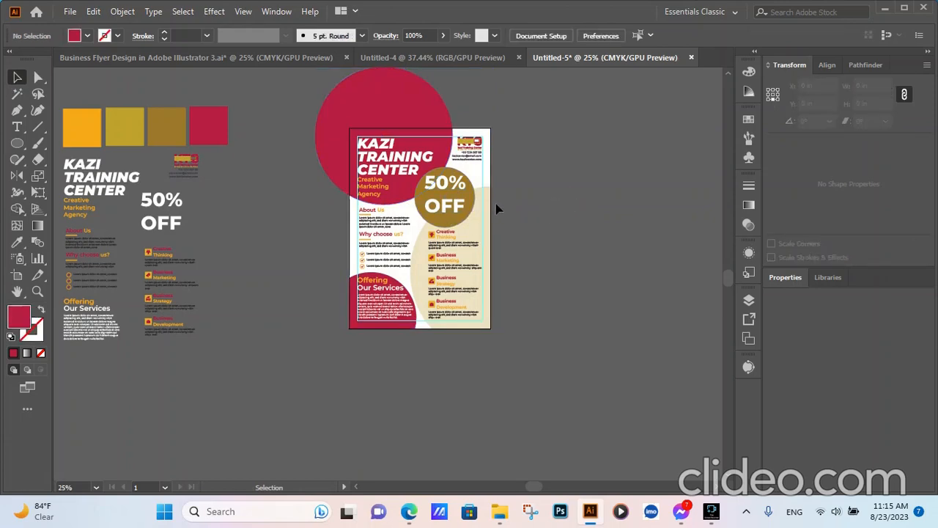
Trim the upper crimson circle to the page rectangle by removing its overhanging part with the Shape Builder.
scroll(455, 217, up, 1)
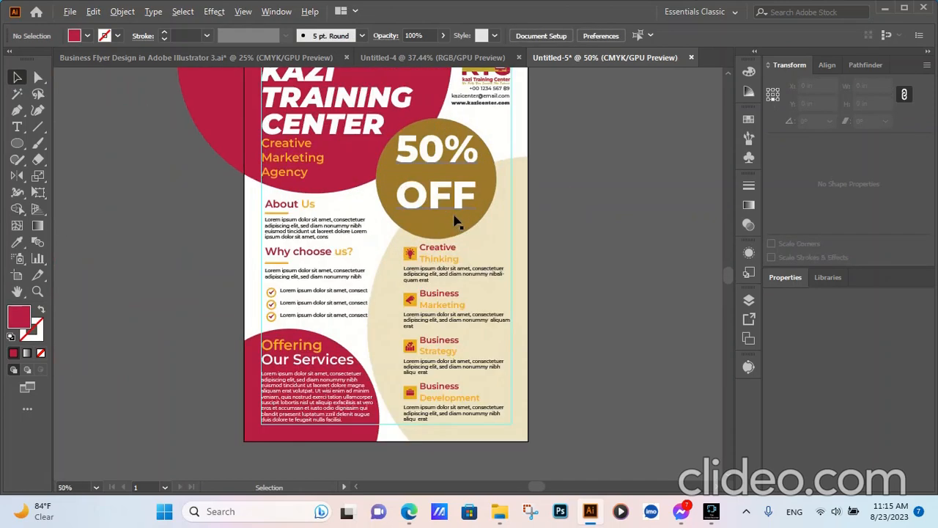
click(372, 205)
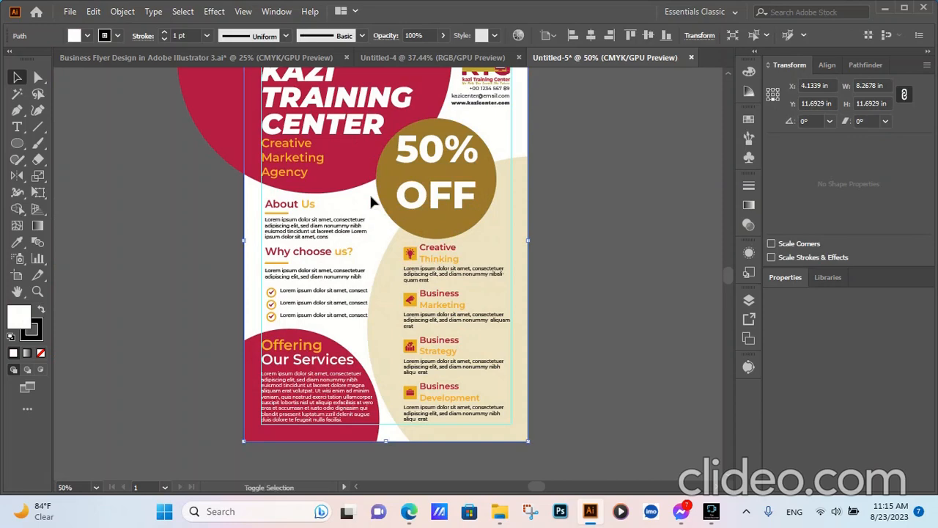
shift+click(347, 163)
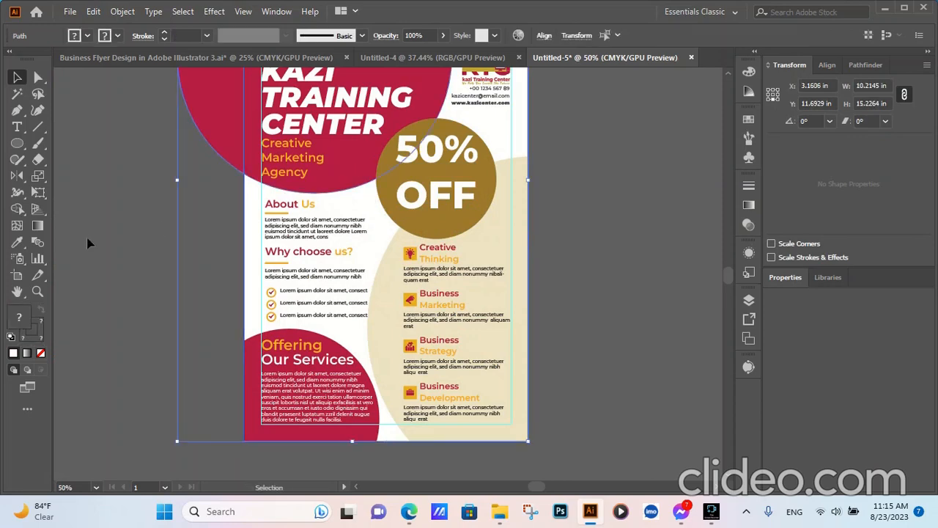
click(17, 208)
key(ctrl+minus)
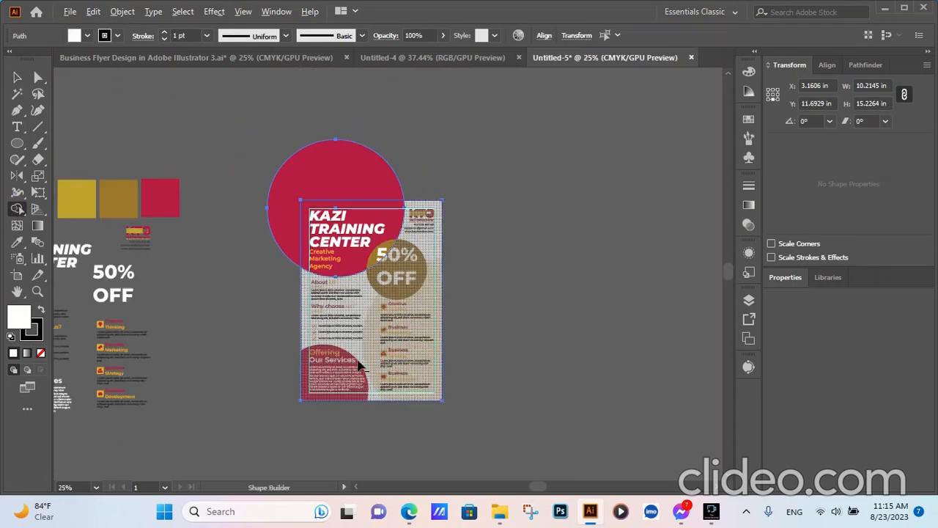
click(308, 181)
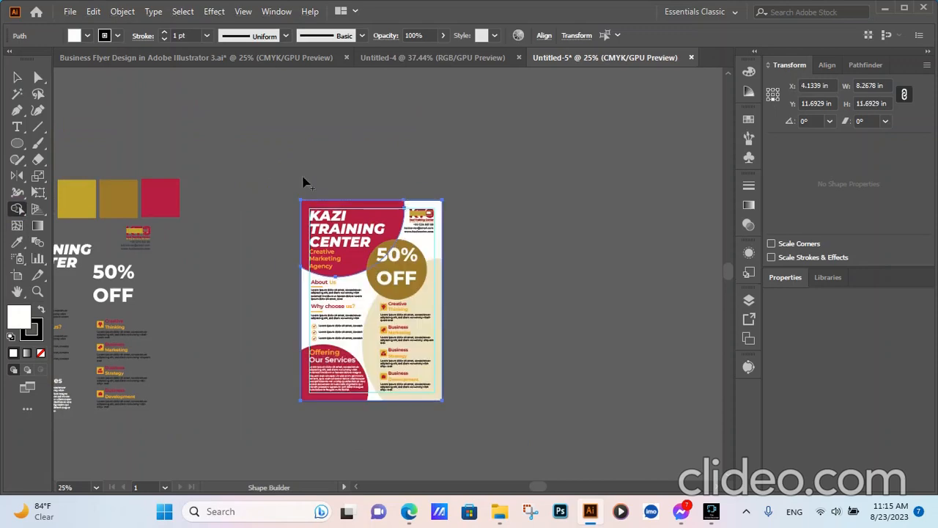
click(17, 77)
click(618, 170)
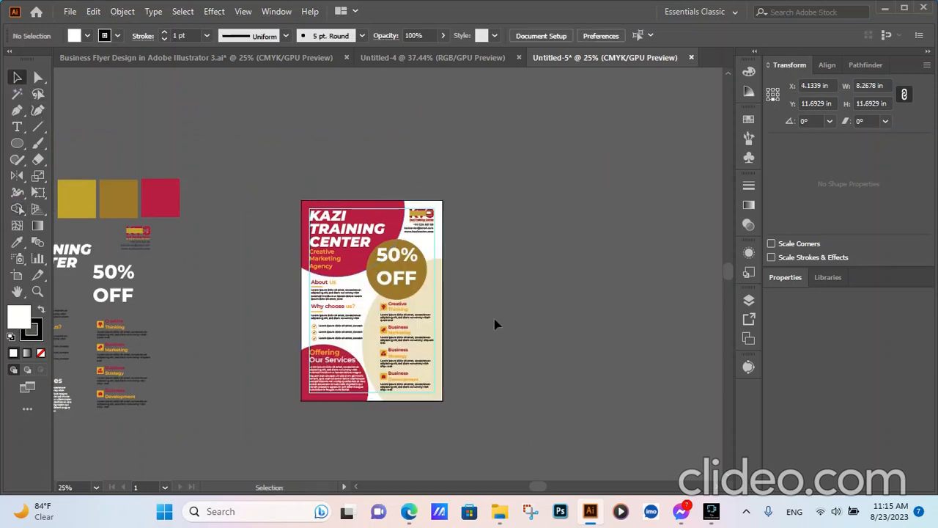
scroll(380, 344, up, 2)
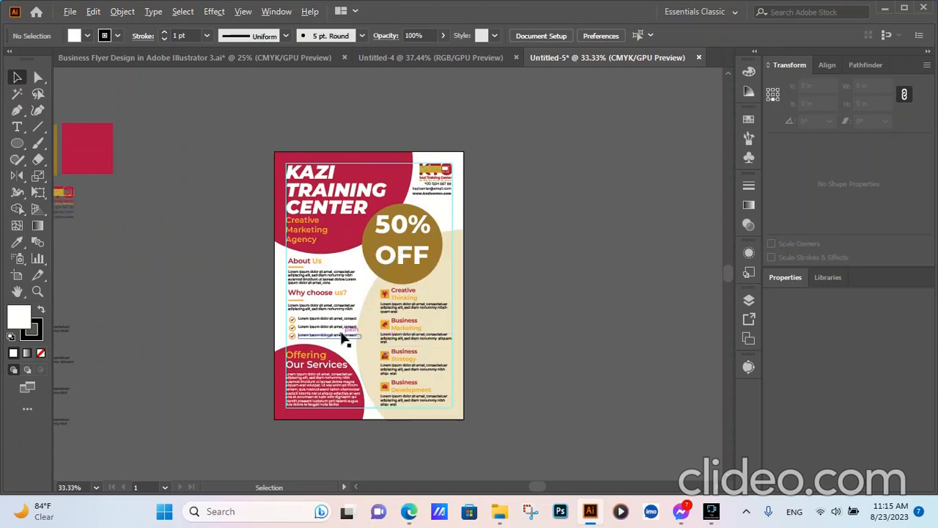
Nudge the solid gold circle upward behind the 50% OFF text, to about Y 5.51 in.
scroll(341, 335, up, 1)
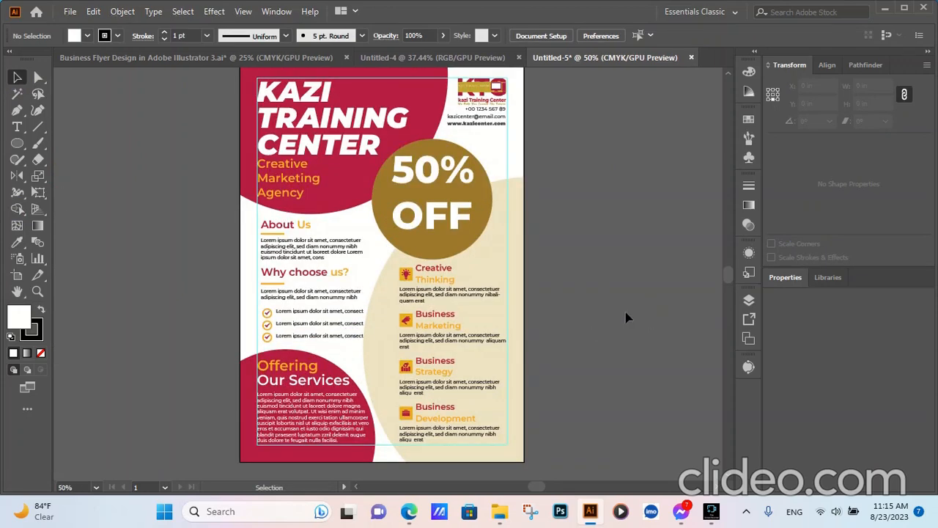
scroll(625, 317, up, 1)
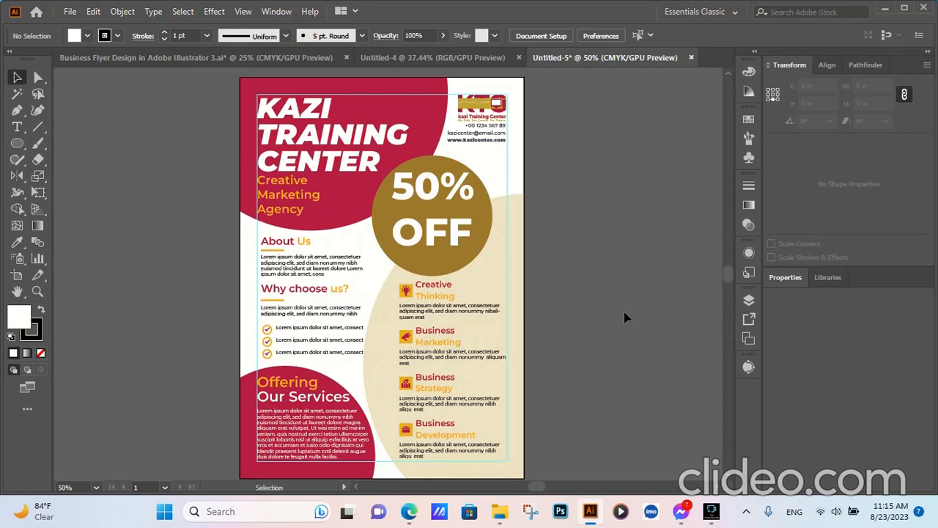
click(385, 233)
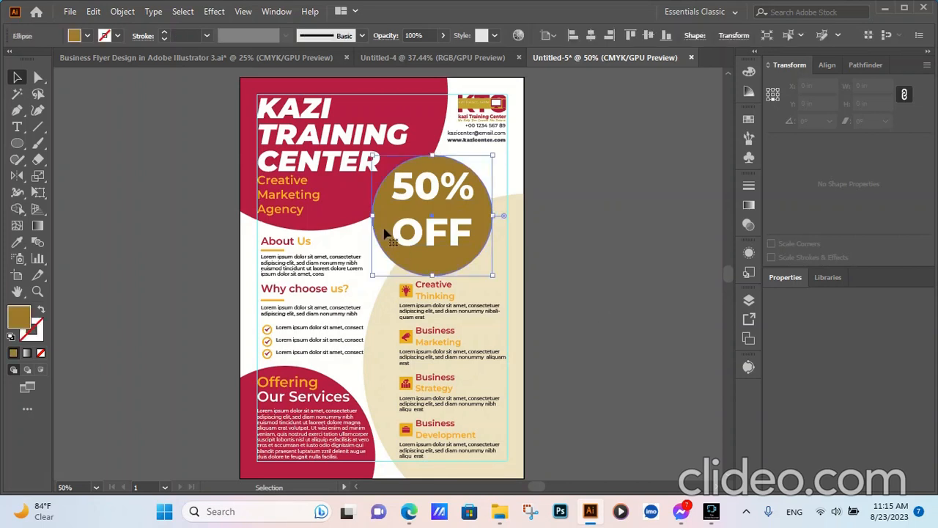
key(Up)
key(Up)
key(Up)
key(Up)
key(Up)
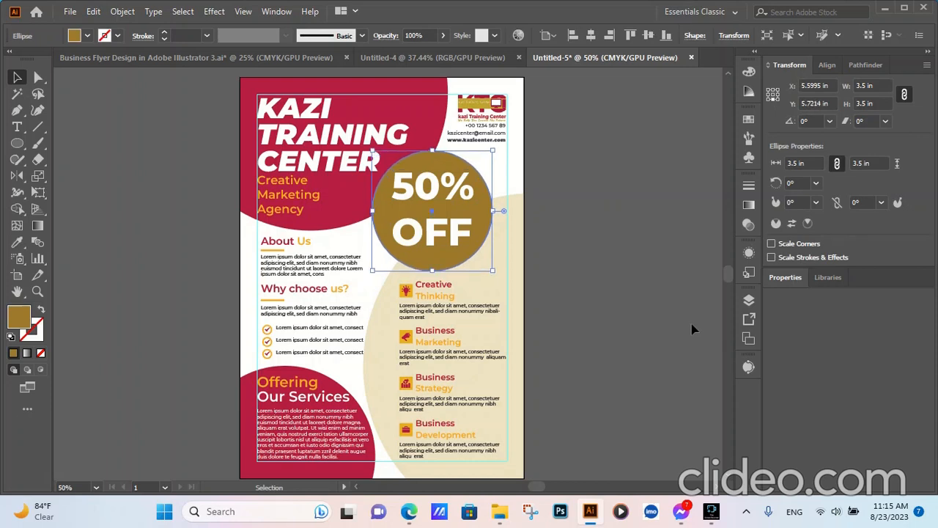
key(Up)
key(Up)
key(Up)
key(Up)
key(Up)
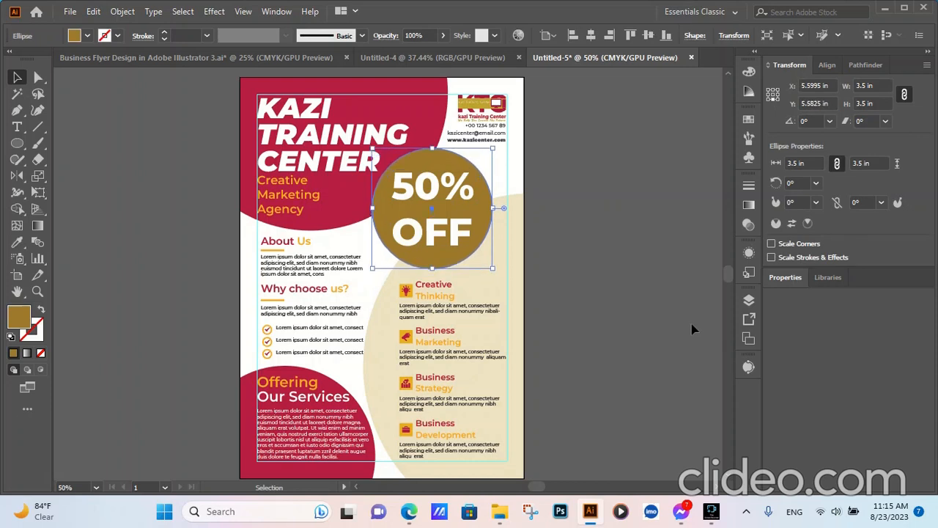
key(Up)
key(Up)
key(Up)
key(Up)
key(Up)
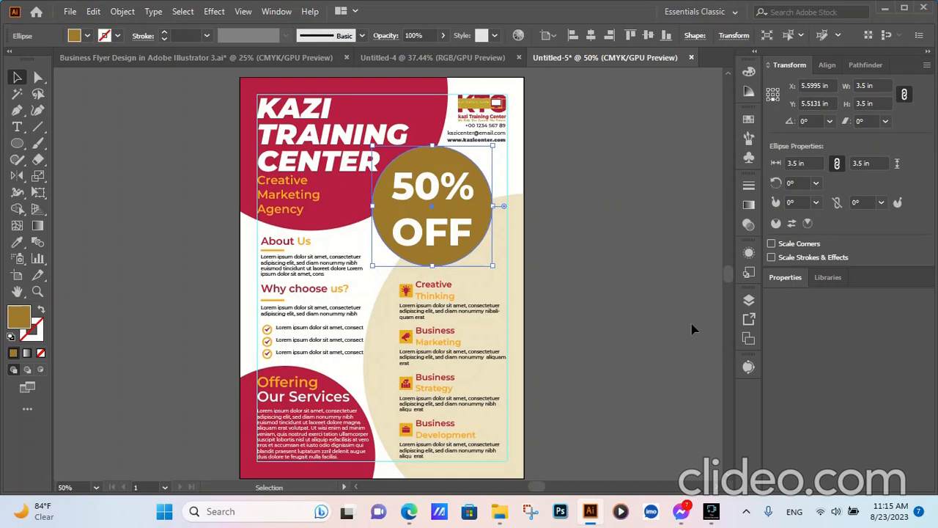
click(621, 295)
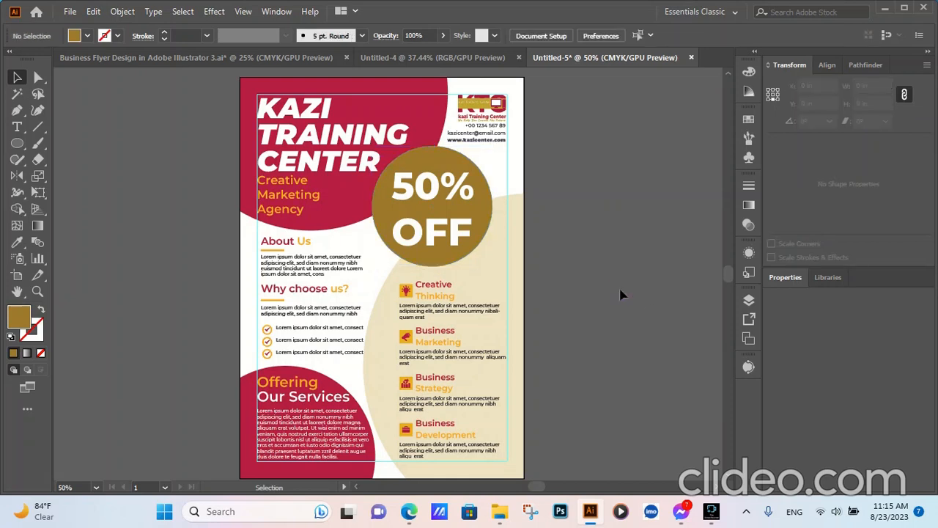